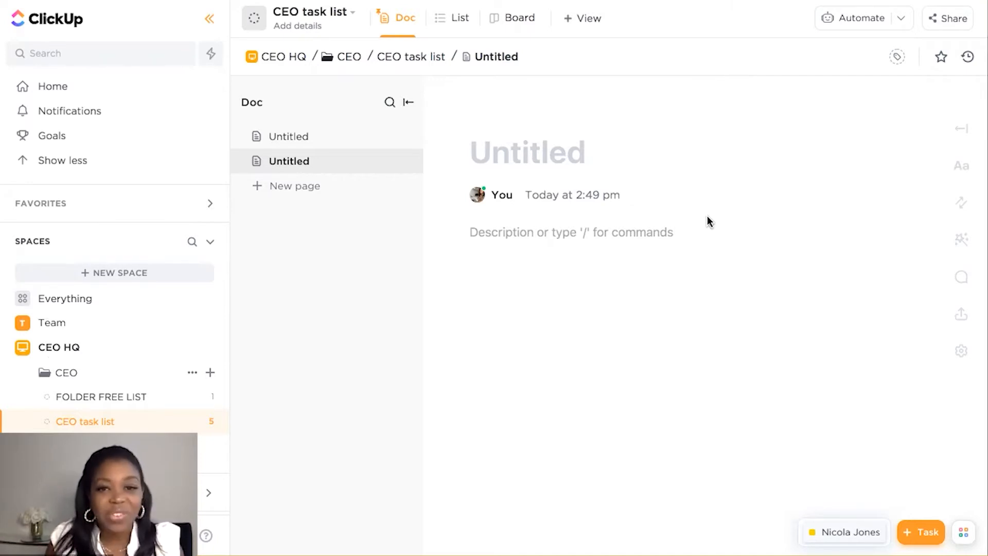
Open the CEO folder and add a pinned Doc view to it
click(875, 532)
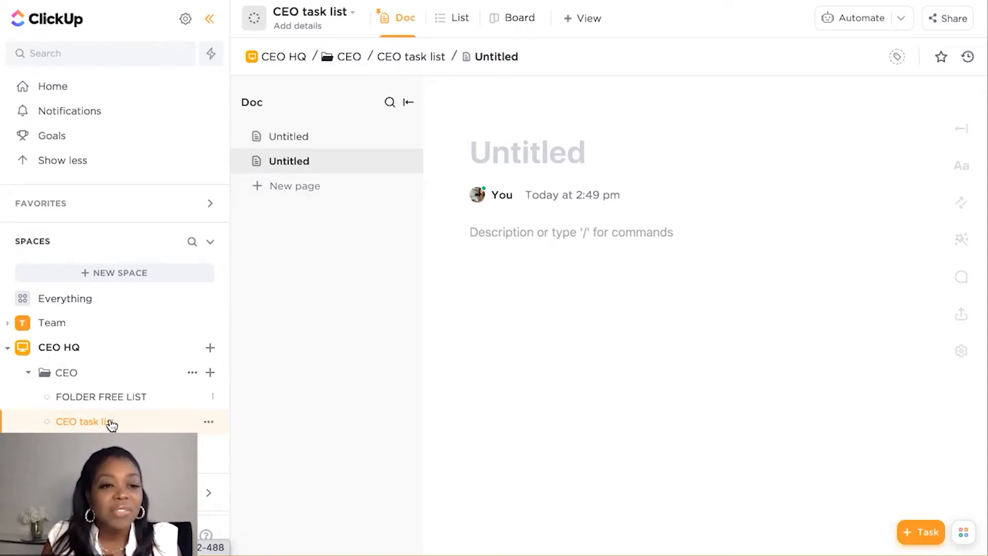
click(66, 372)
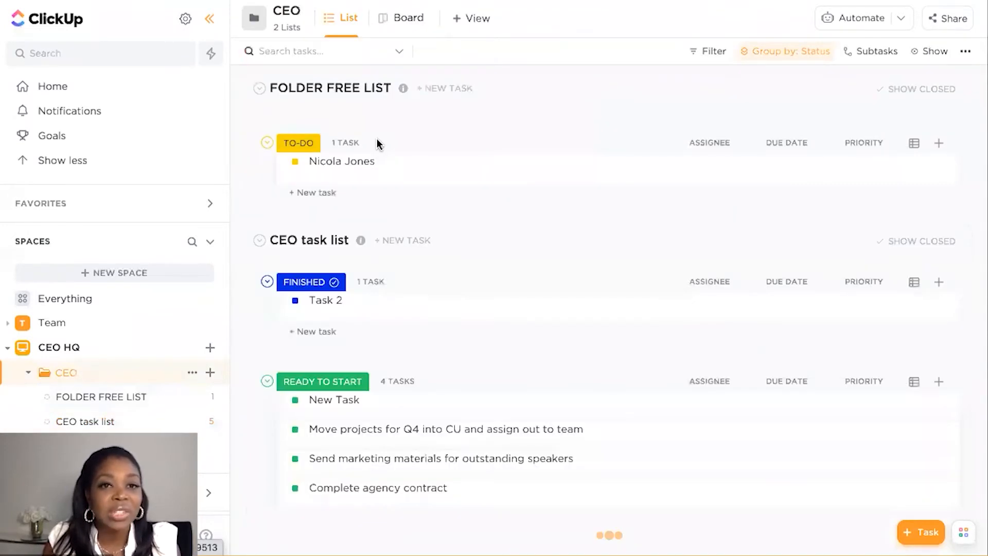
click(476, 21)
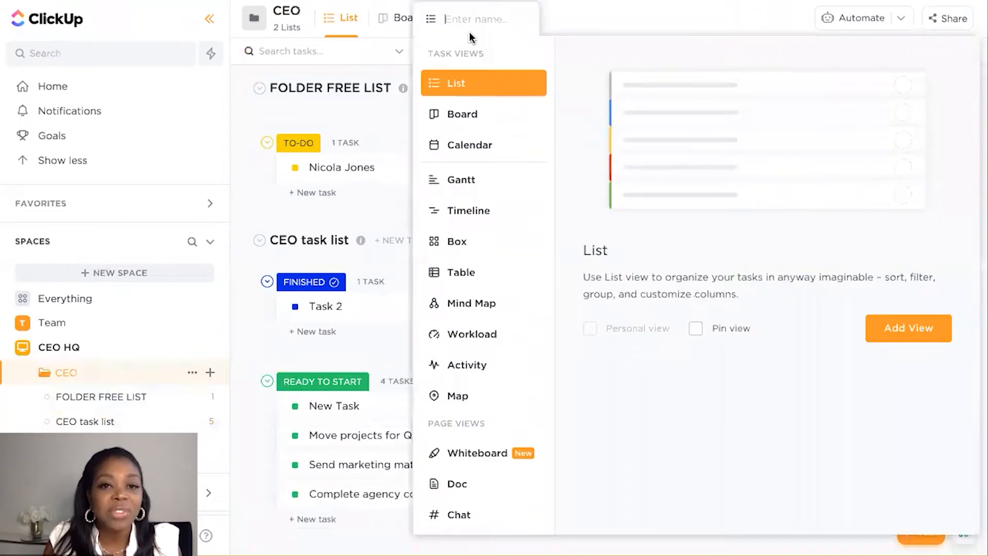
click(451, 483)
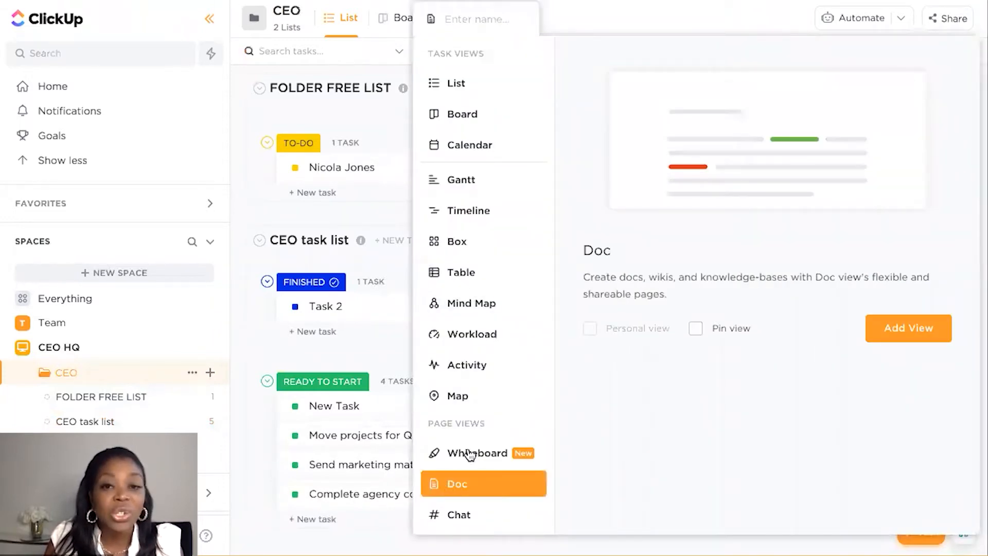
click(726, 333)
click(891, 330)
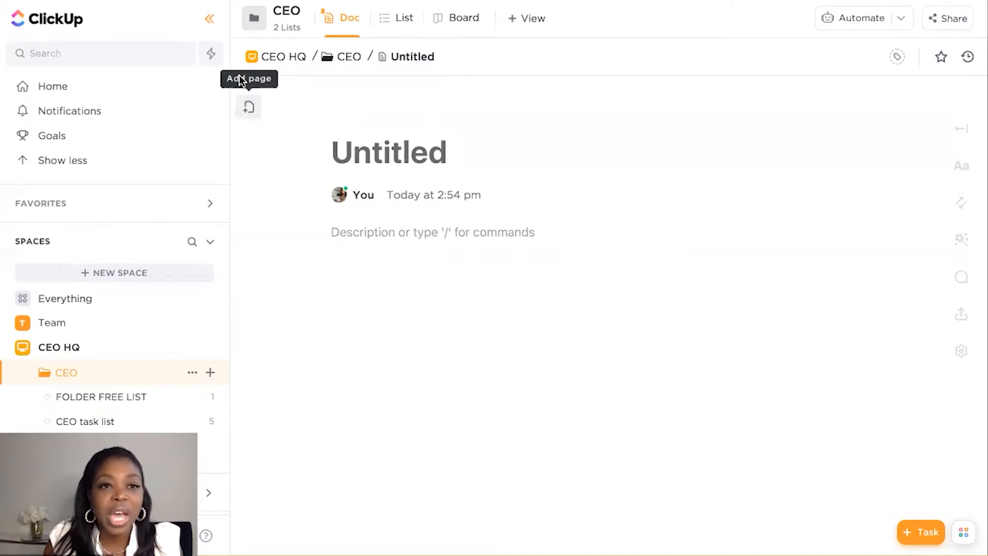
Collapse the workspace sidebar and add a second page to the new doc
click(209, 19)
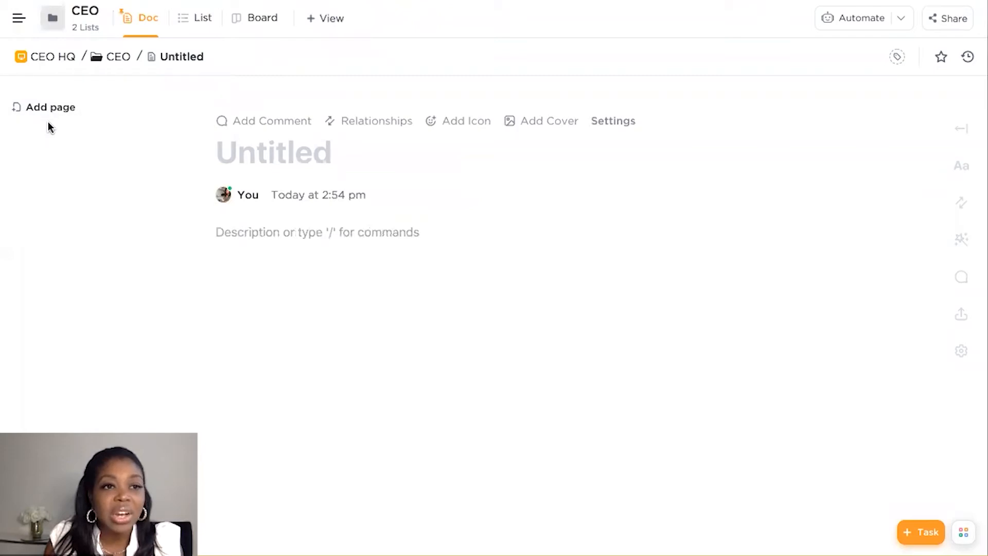
click(49, 104)
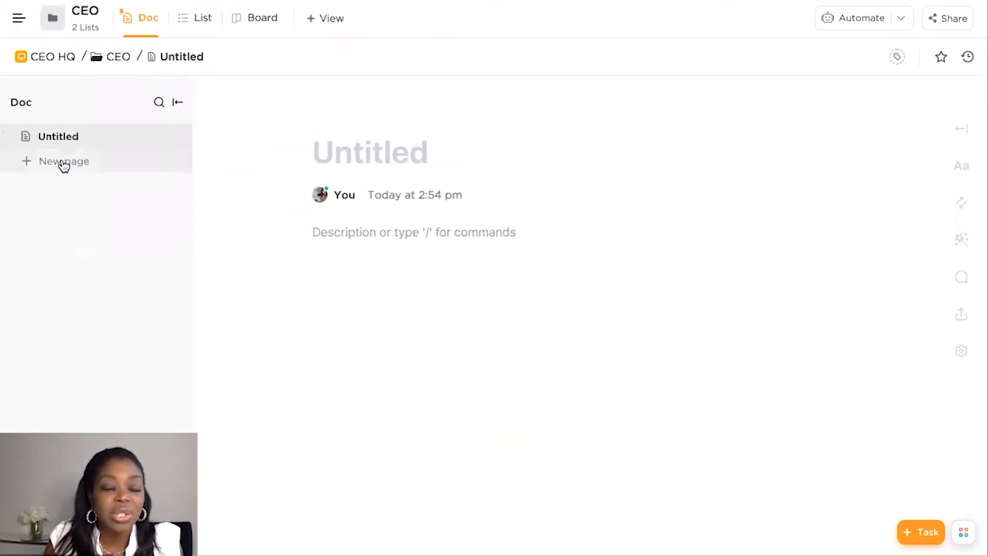
click(64, 162)
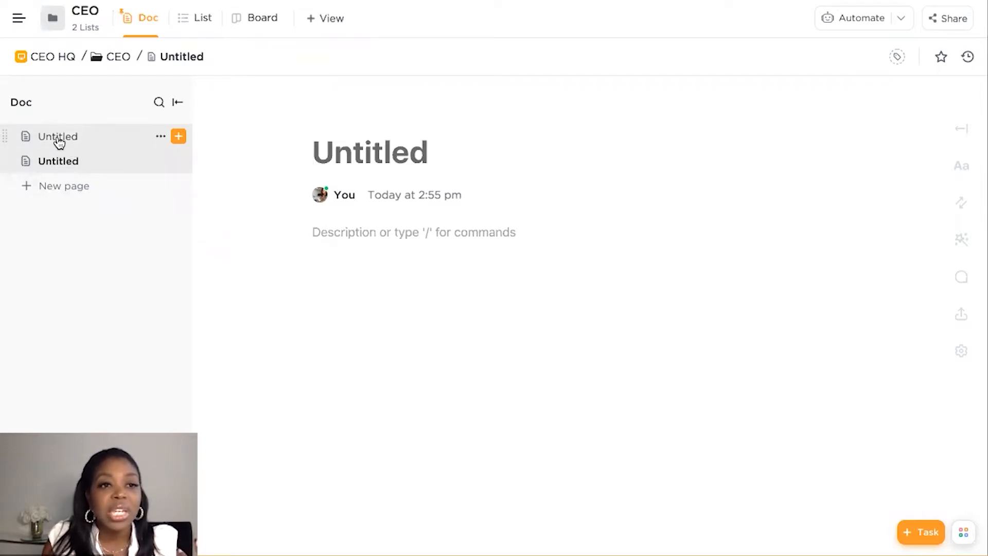
Title the newly added page "Main Document"
click(336, 152)
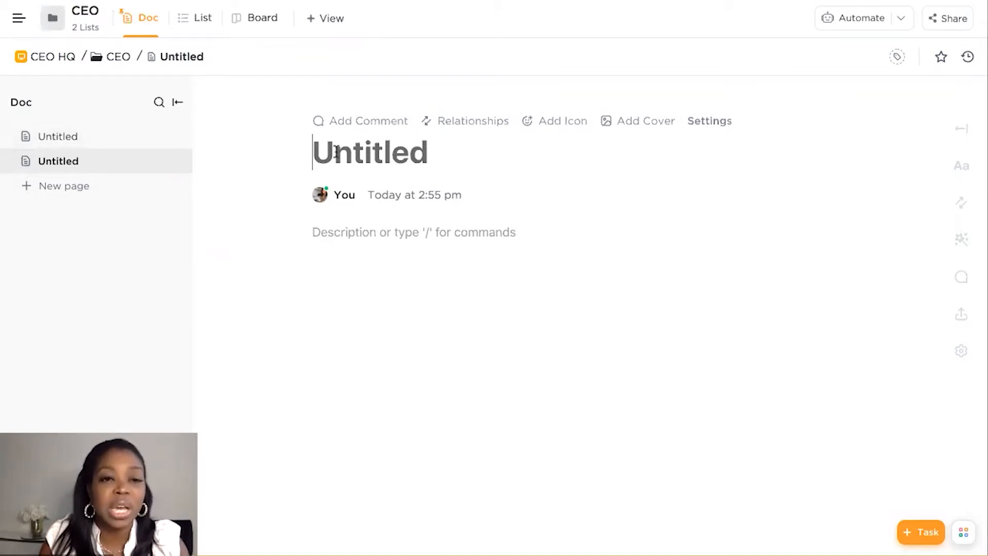
text(Main Docum)
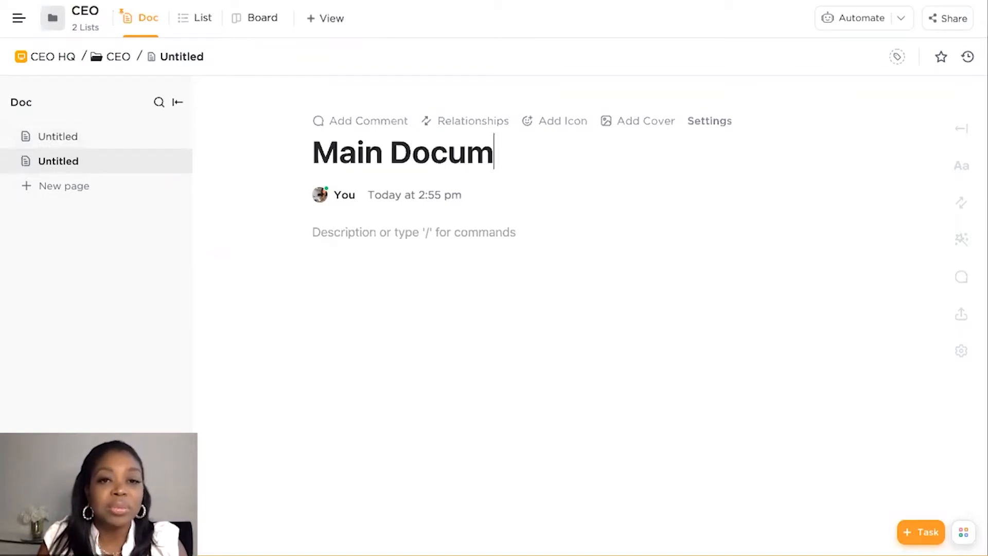
text(ent)
key(Return)
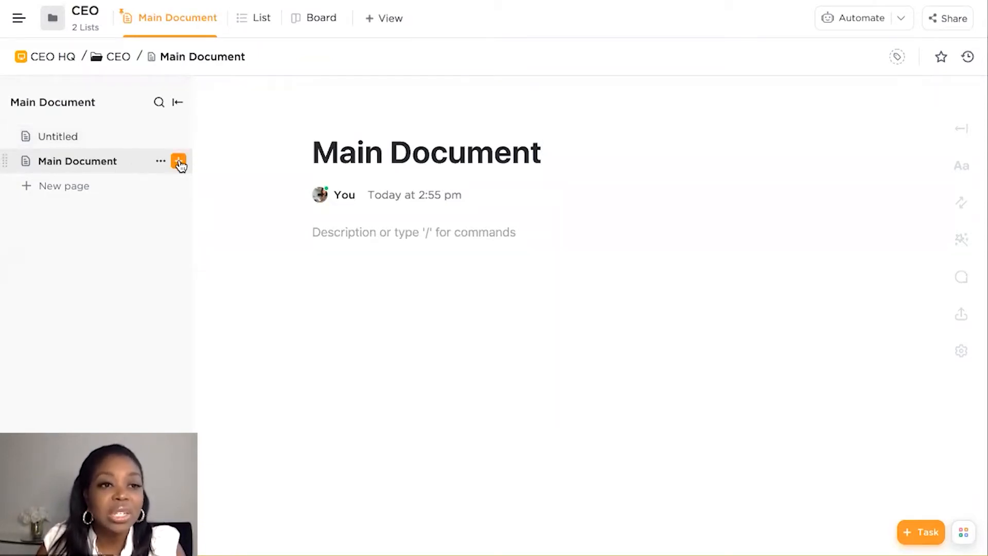
Add a subpage titled "Sub-page" under Main Document and return to the parent page
click(179, 162)
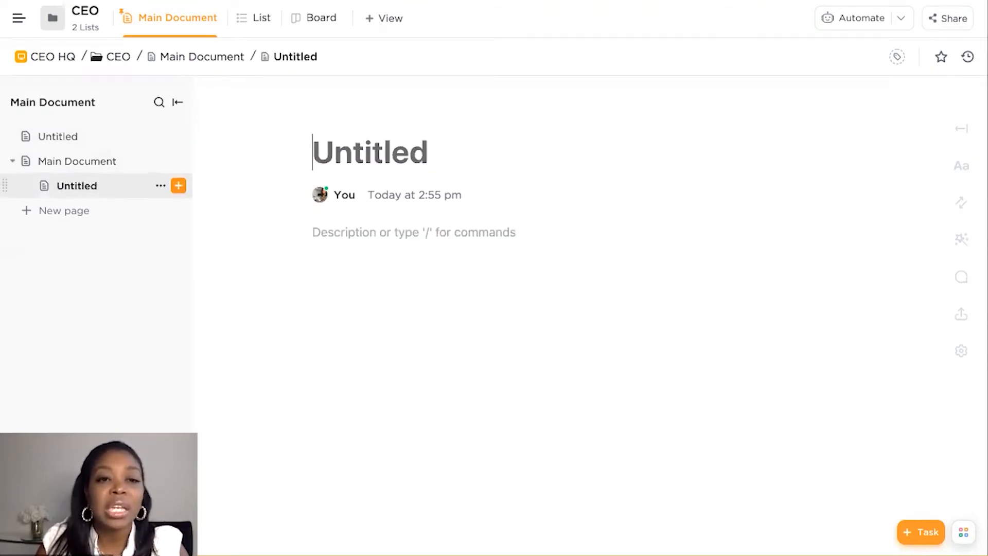
text(Sub-page)
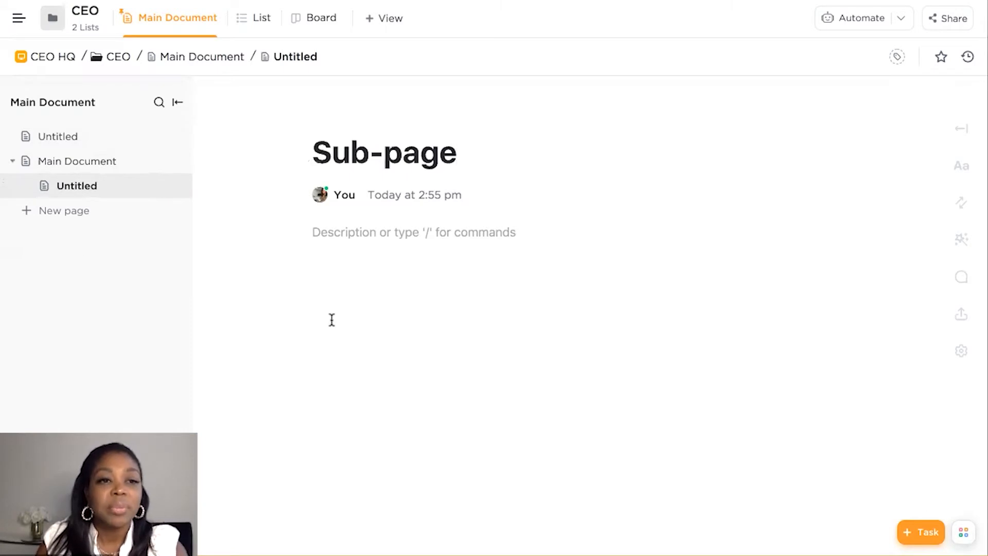
click(98, 170)
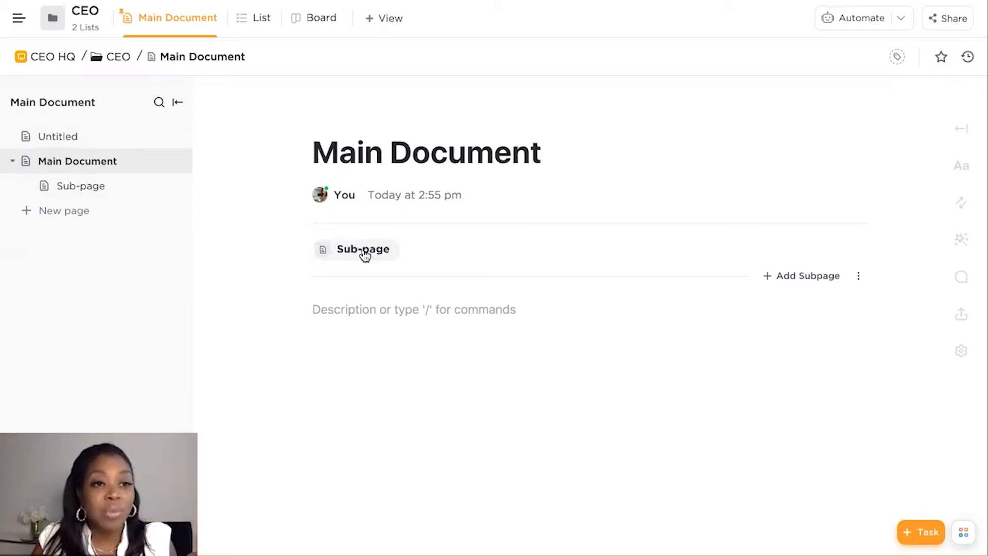
Examine how the subpage is nested under Main Document in the page list and how it opens from the parent page
click(13, 163)
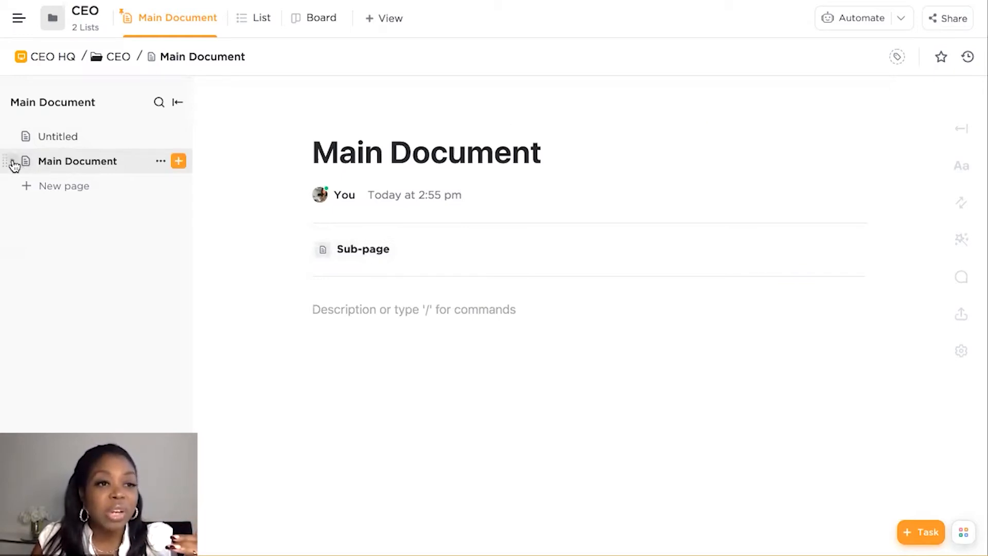
click(13, 163)
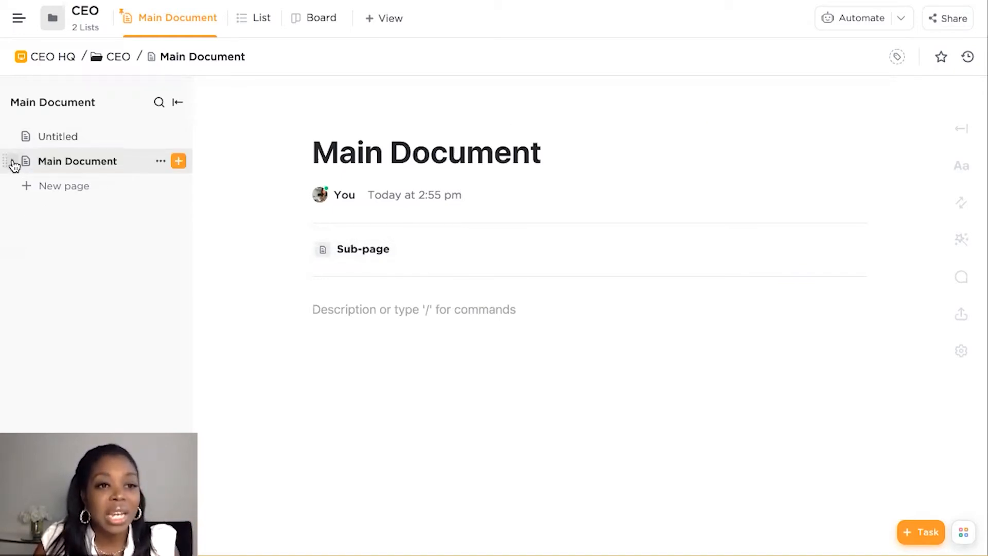
click(13, 163)
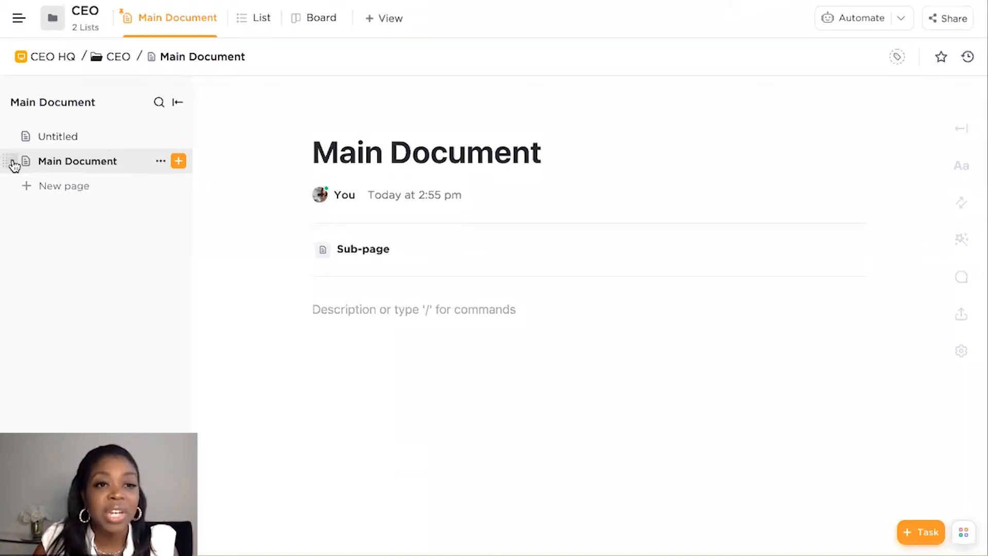
click(357, 250)
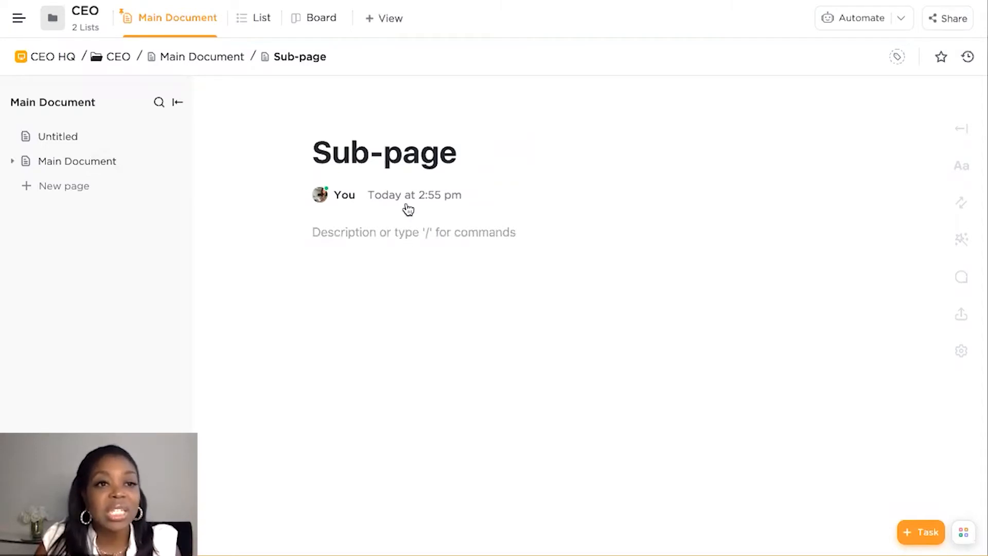
click(14, 161)
click(14, 162)
click(15, 163)
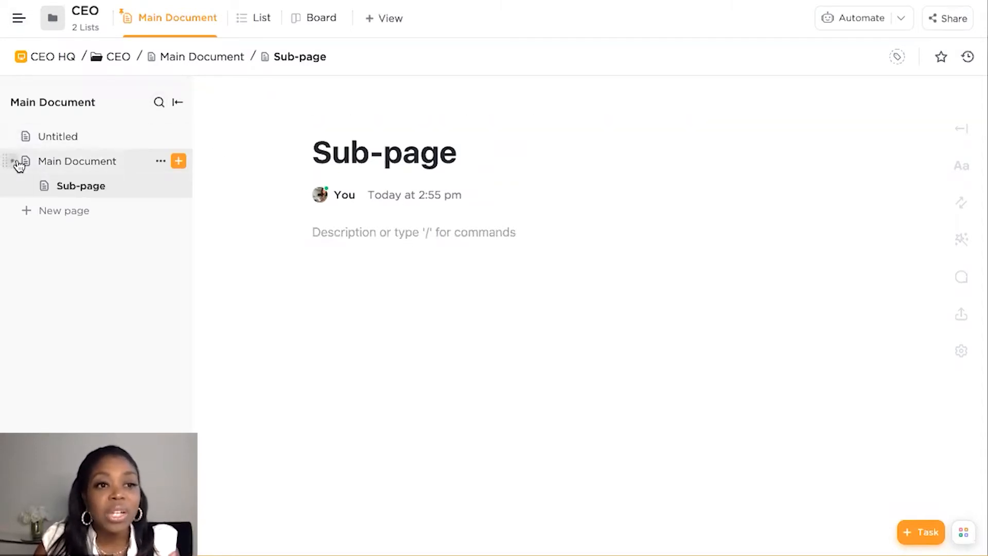
click(100, 163)
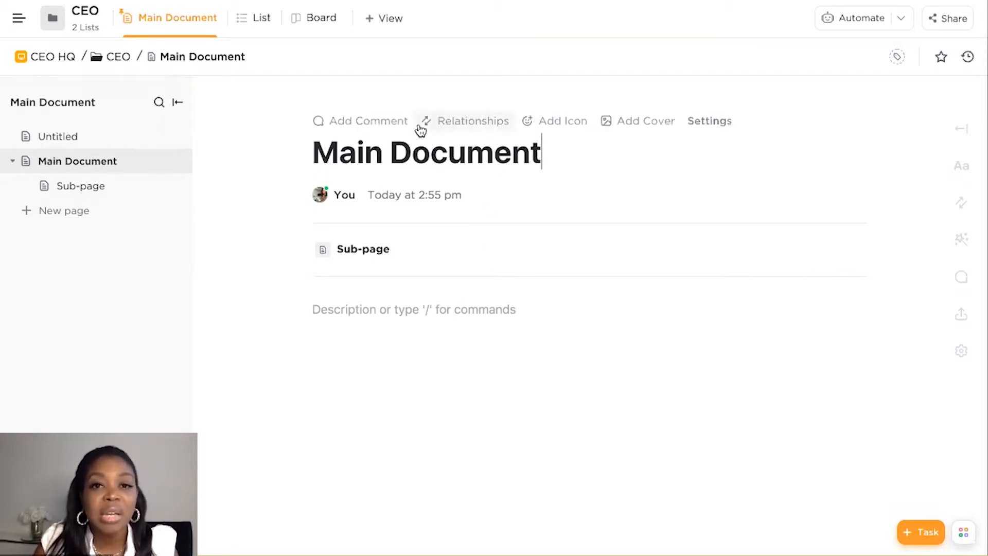
Add a cover to Main Document and give it a custom mustard-orange color
click(625, 125)
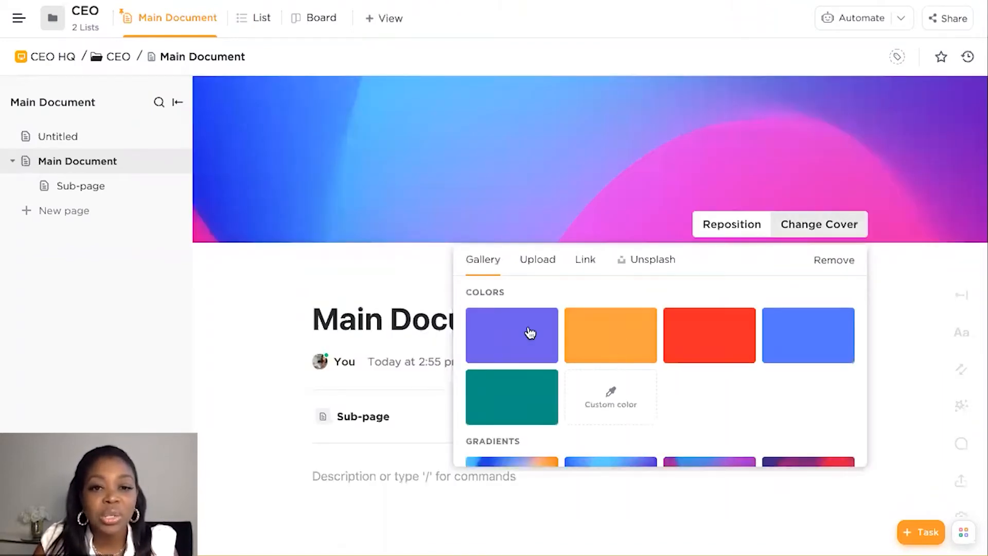
click(607, 407)
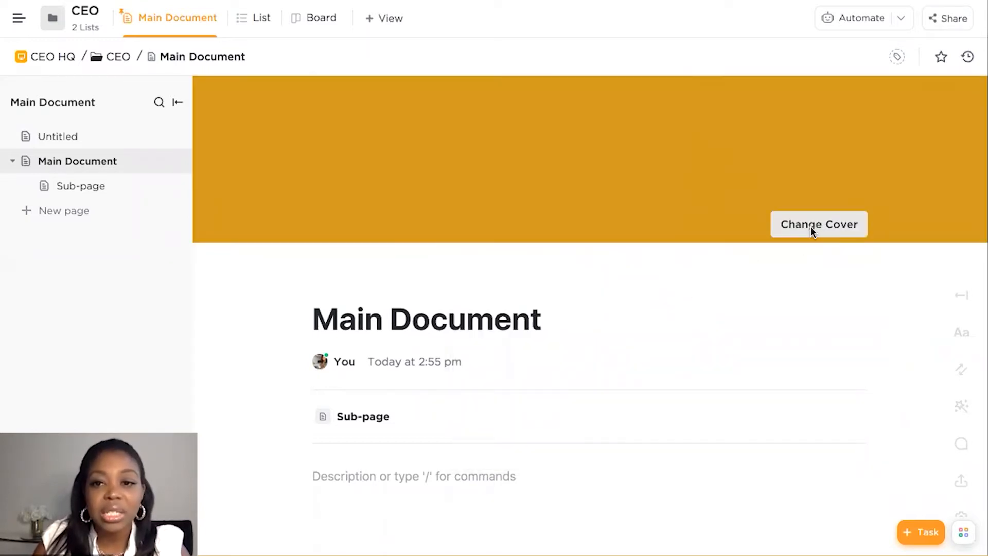
Change the cover to the sailboat photo from the gallery's Ocean images
click(810, 227)
scroll(712, 379, down, 10)
scroll(712, 379, up, 4)
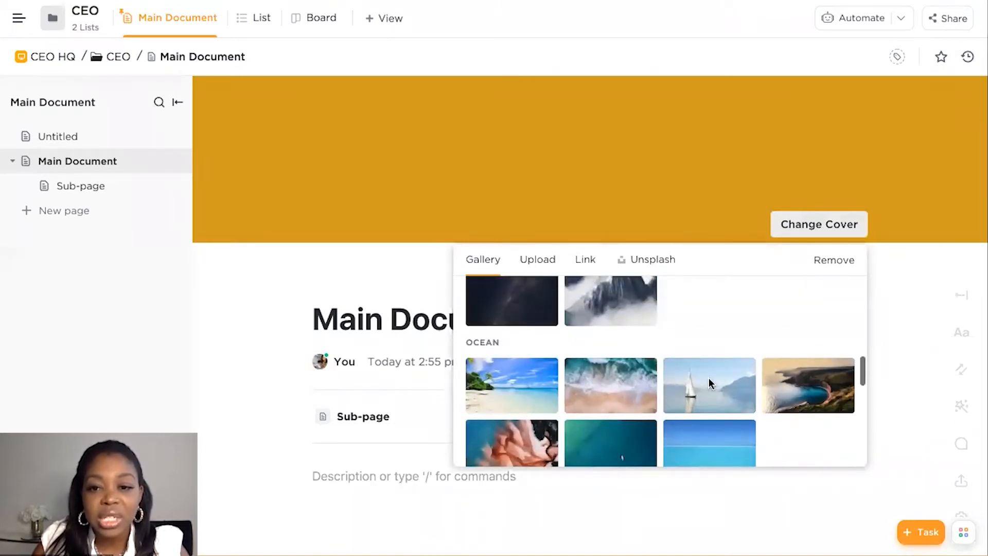
click(708, 378)
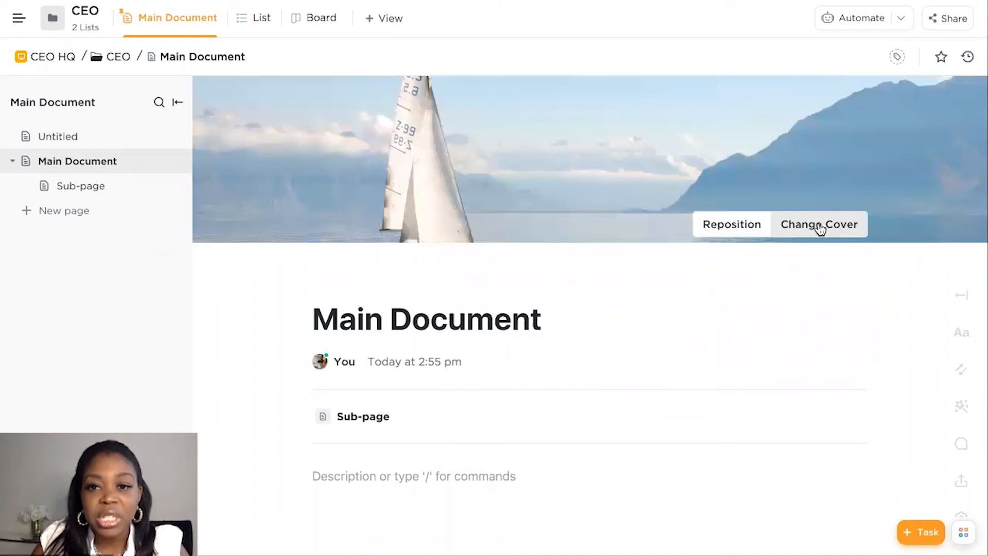
Review the link and upload cover options, then search Unsplash for "laptop" and set a photo of a laptop on a wooden desk as cover
click(820, 225)
click(585, 260)
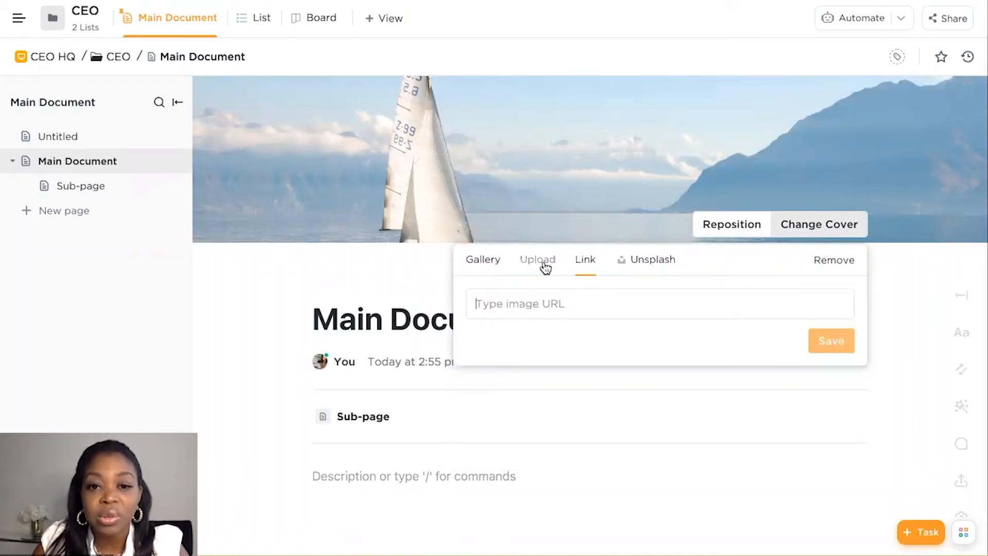
click(545, 264)
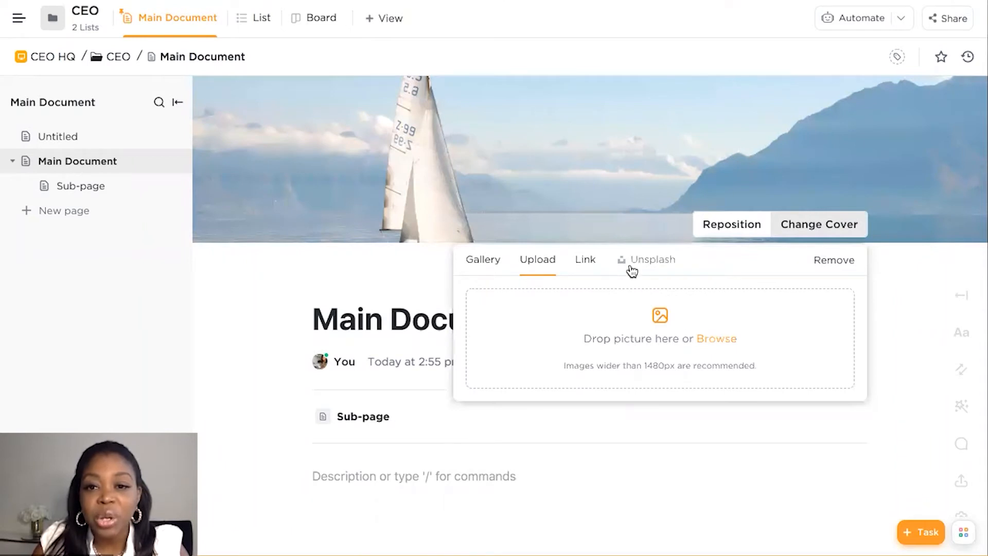
click(648, 263)
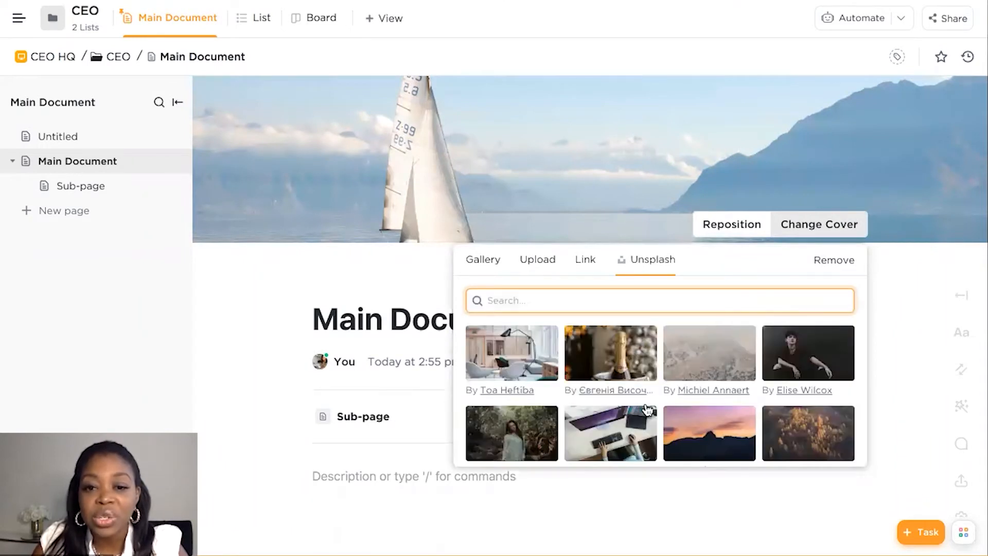
text(laptop)
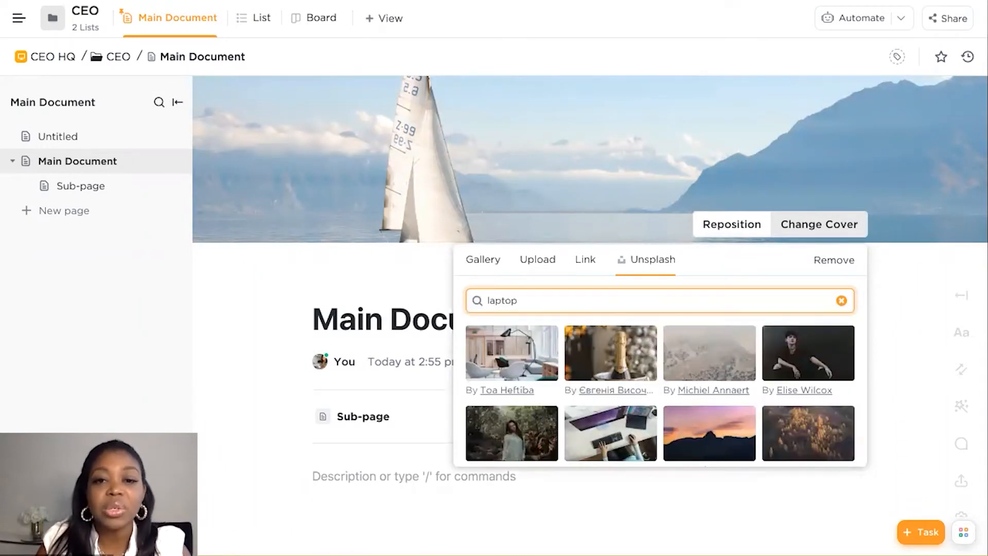
click(608, 360)
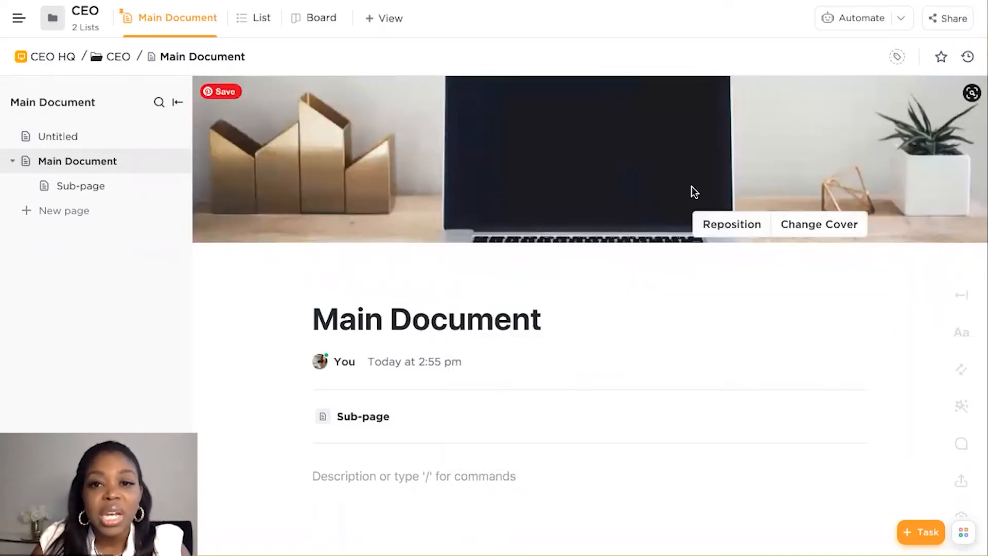
Reposition the cover image so the laptop's keyboard and front edge show, and save the position
click(717, 227)
drag(695, 163, 694, 39)
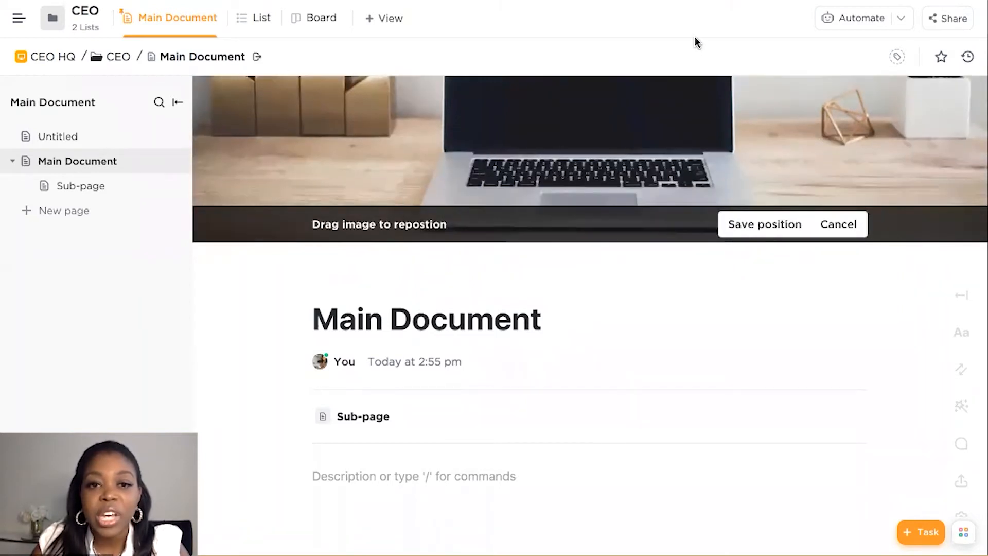
drag(777, 125, 773, 149)
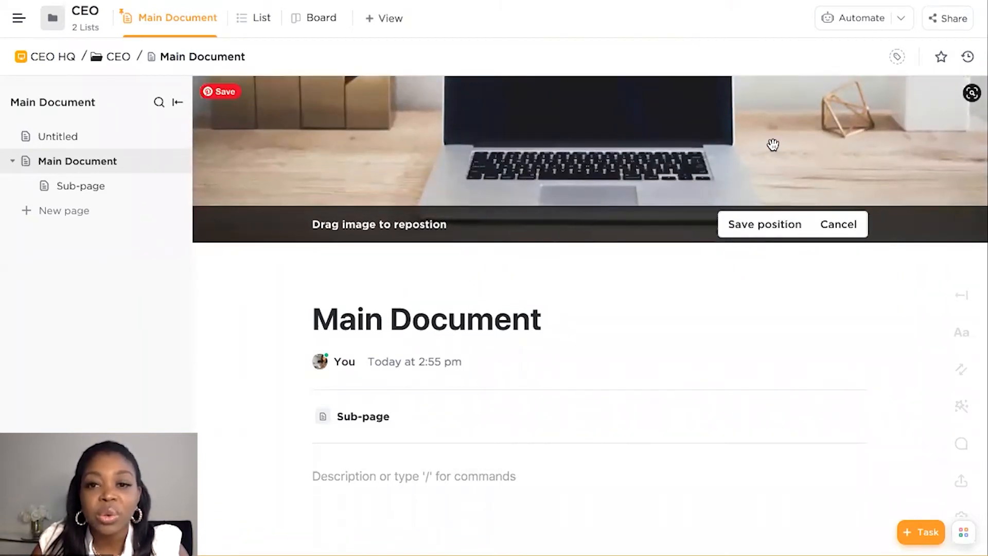
click(787, 224)
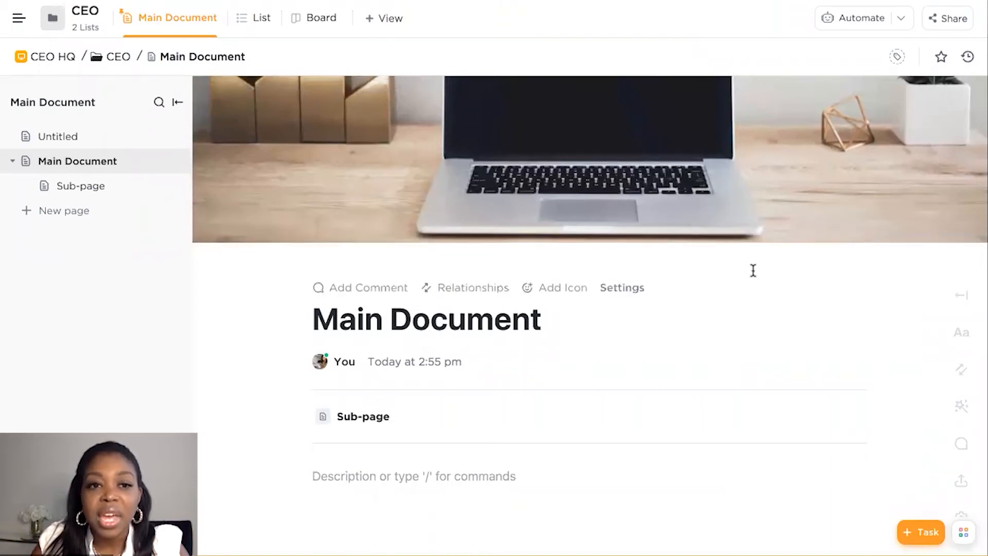
View the Sub-page from Main Document, then go back to compare it with the parent page's cover and header
click(357, 419)
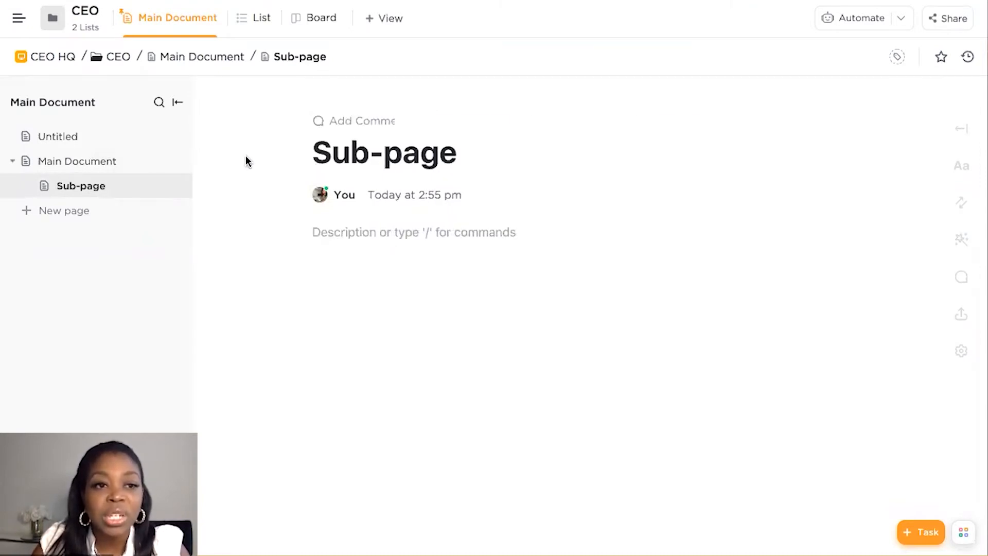
click(60, 164)
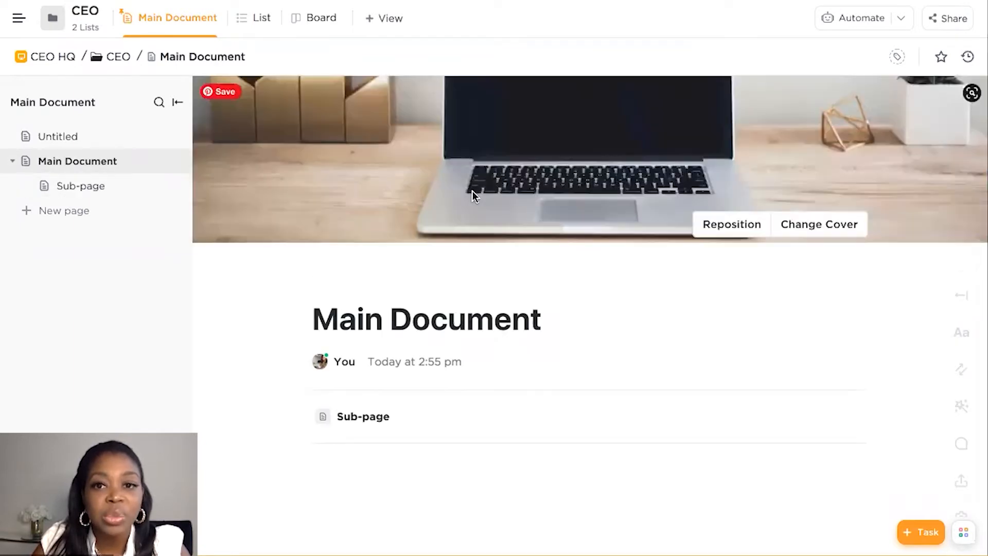
scroll(631, 316, down, 1)
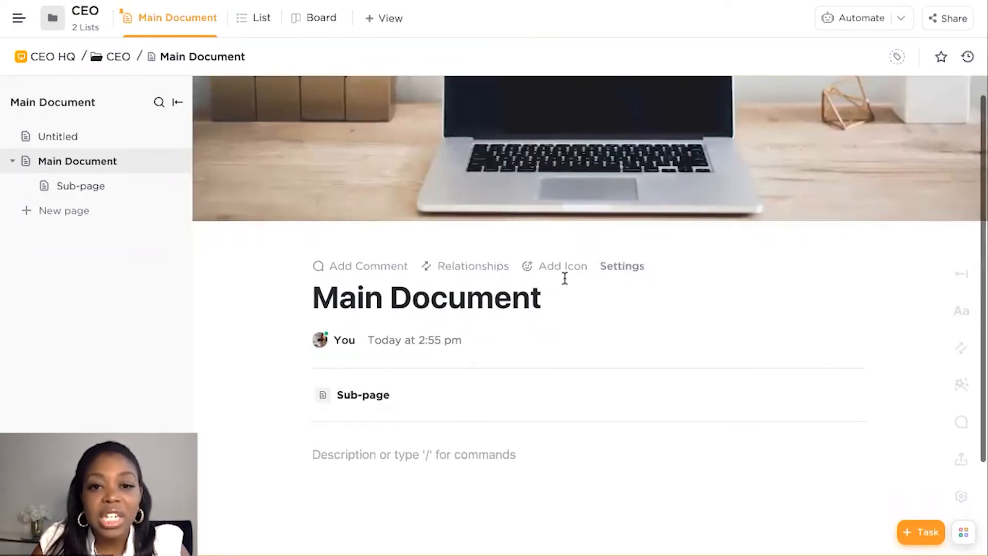
Add the brown suitcase emoji as the page icon of Main Document
click(551, 270)
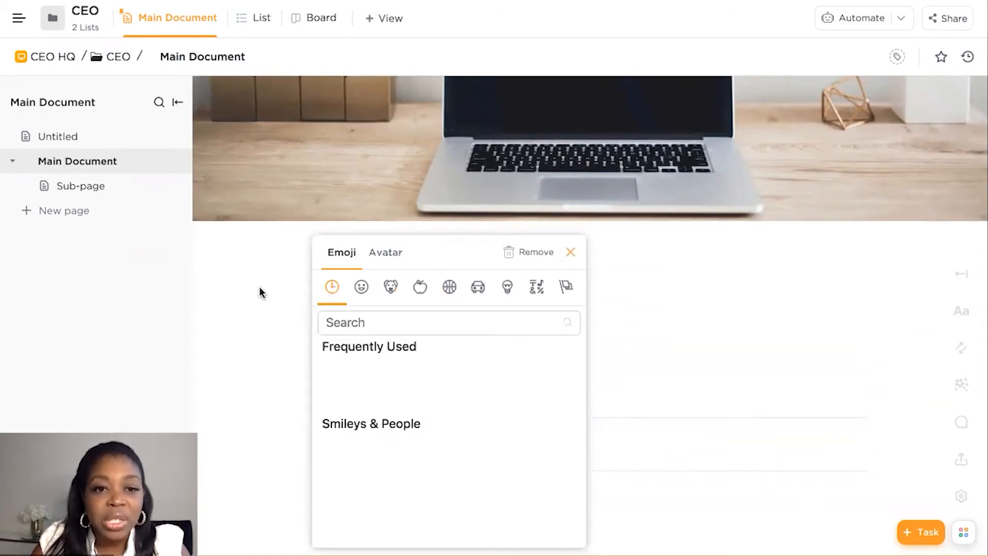
click(644, 281)
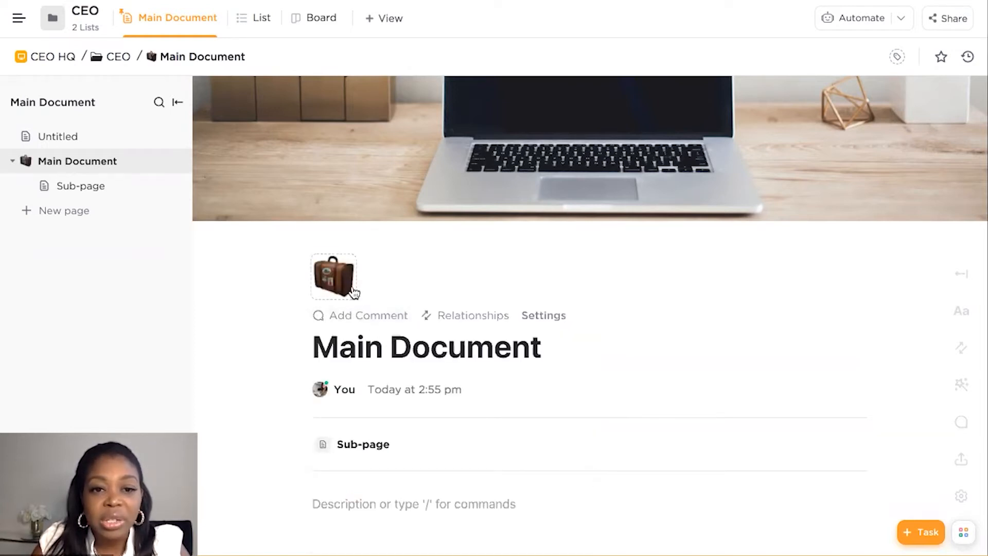
Review the Task and Doc page link options in Main Document's Relationships, without linking anything
scroll(484, 288, down, 1)
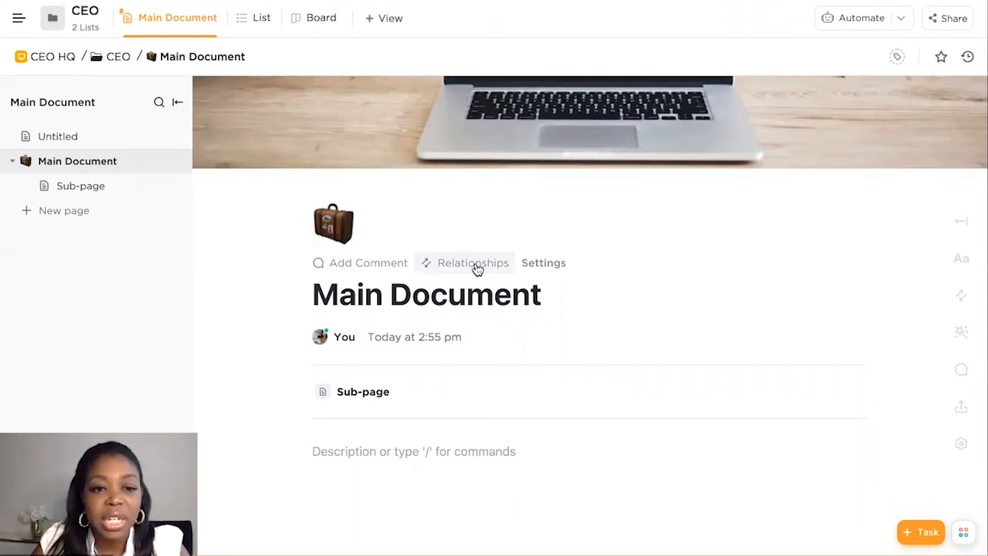
scroll(478, 268, down, 1)
click(473, 205)
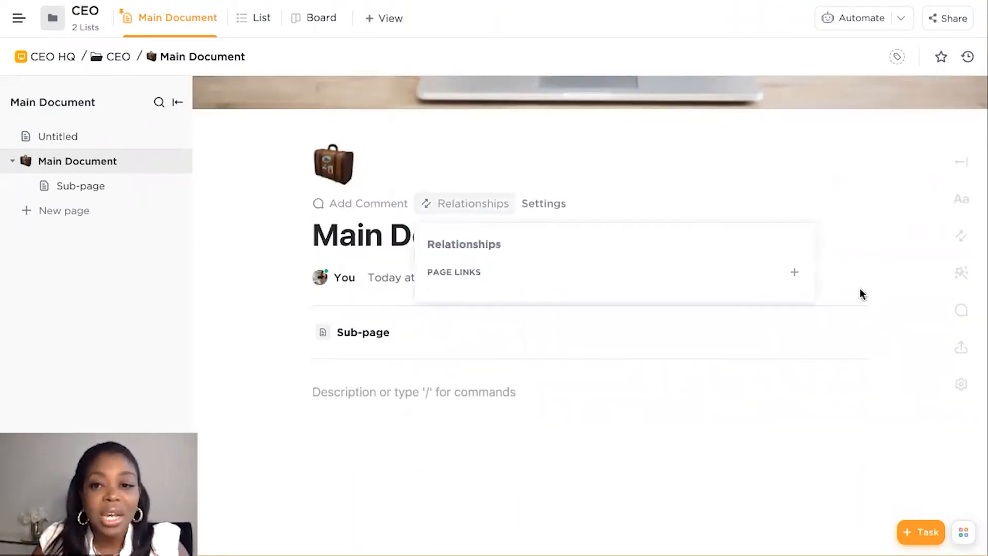
click(795, 272)
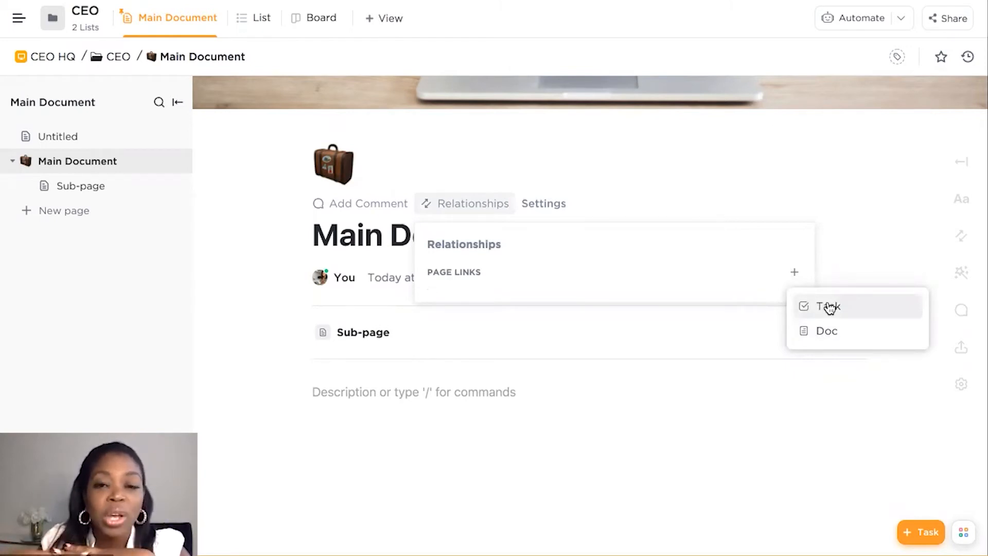
click(748, 337)
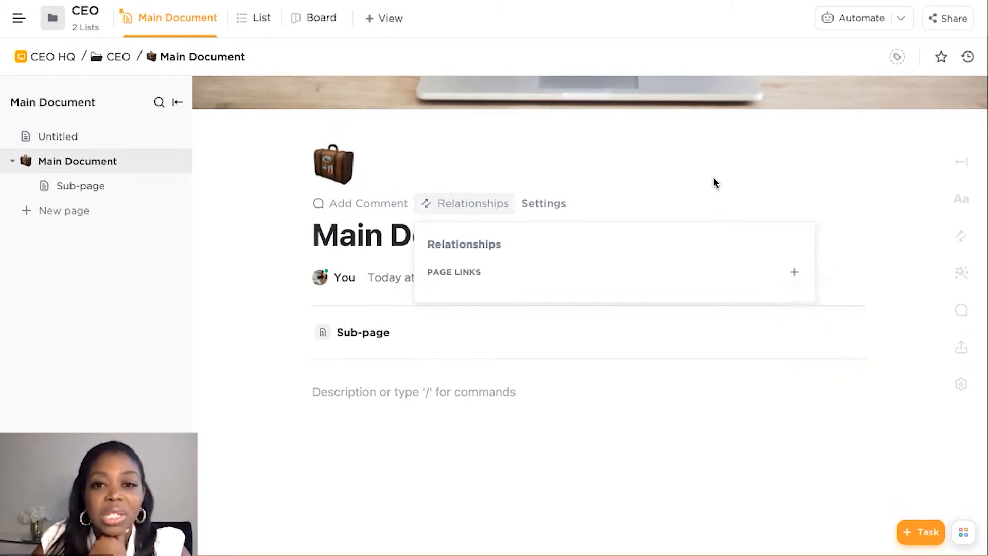
click(669, 179)
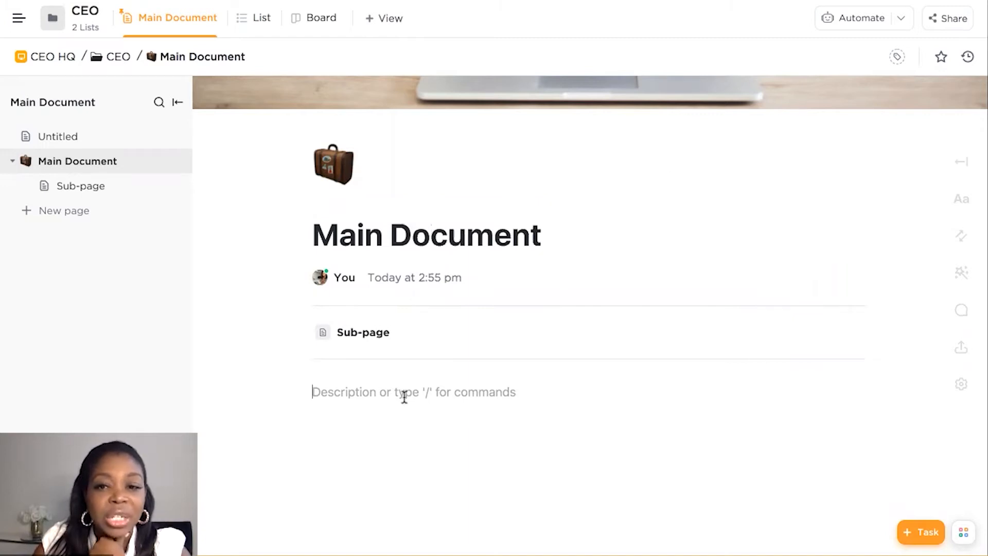
Insert a sticky table of contents into the body of Main Document and open it
text(/)
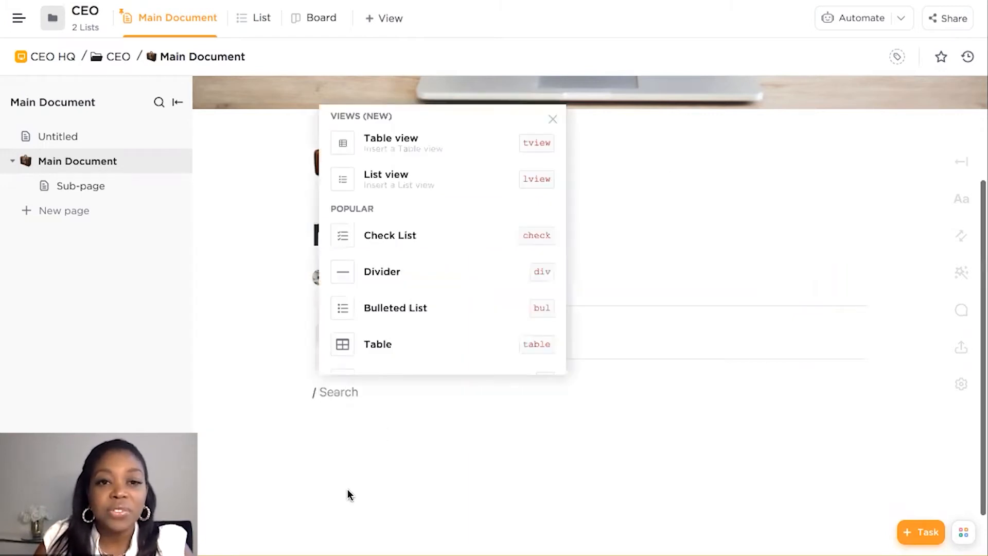
scroll(396, 170, down, 6)
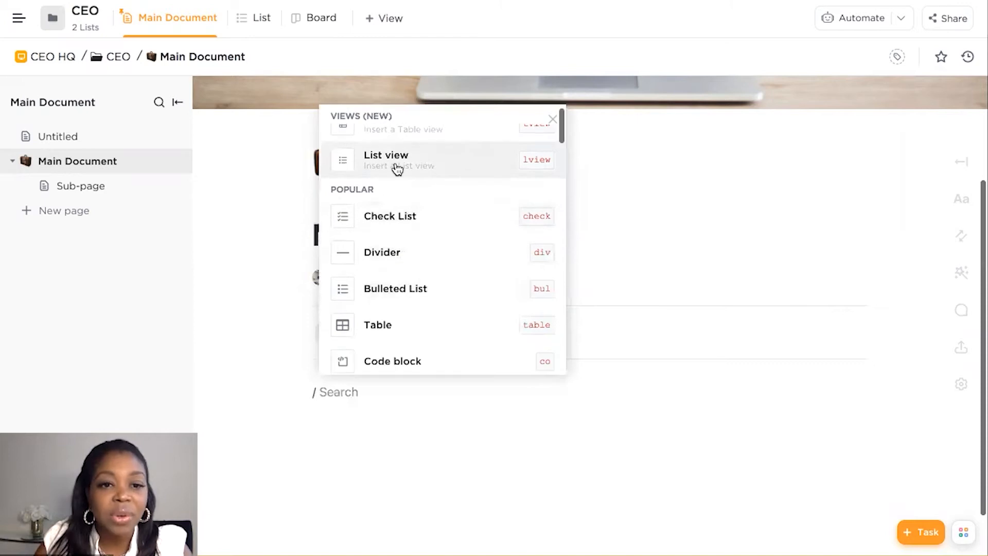
scroll(398, 169, up, 4)
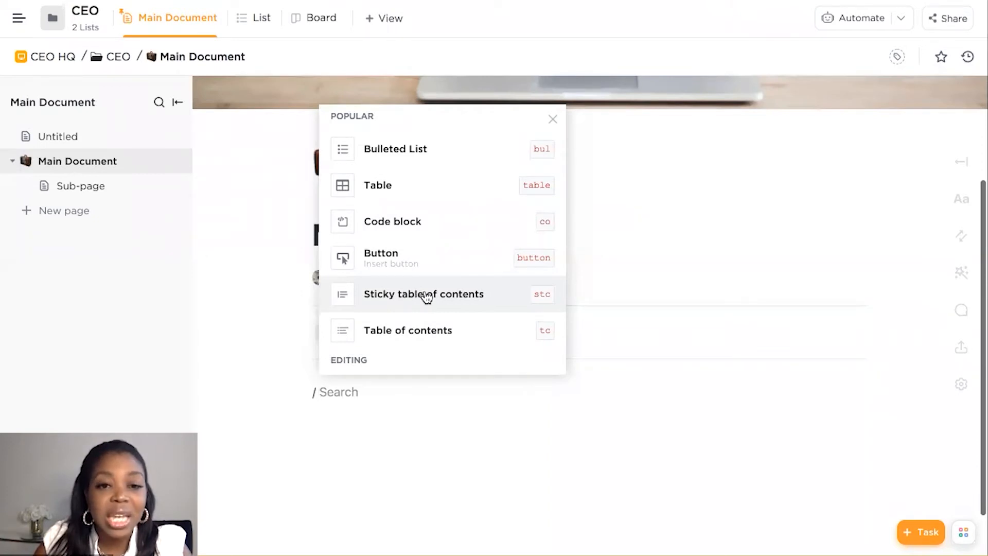
click(425, 295)
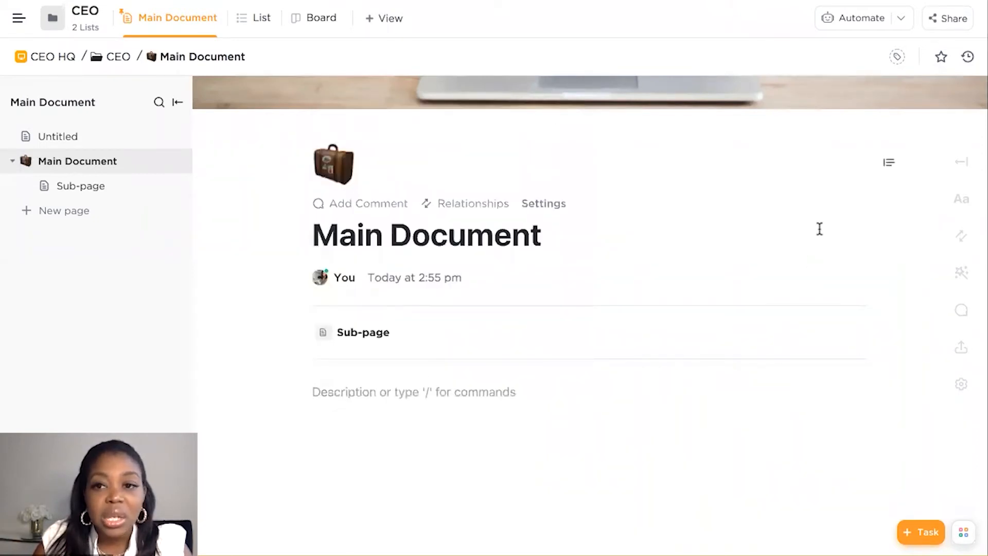
click(889, 168)
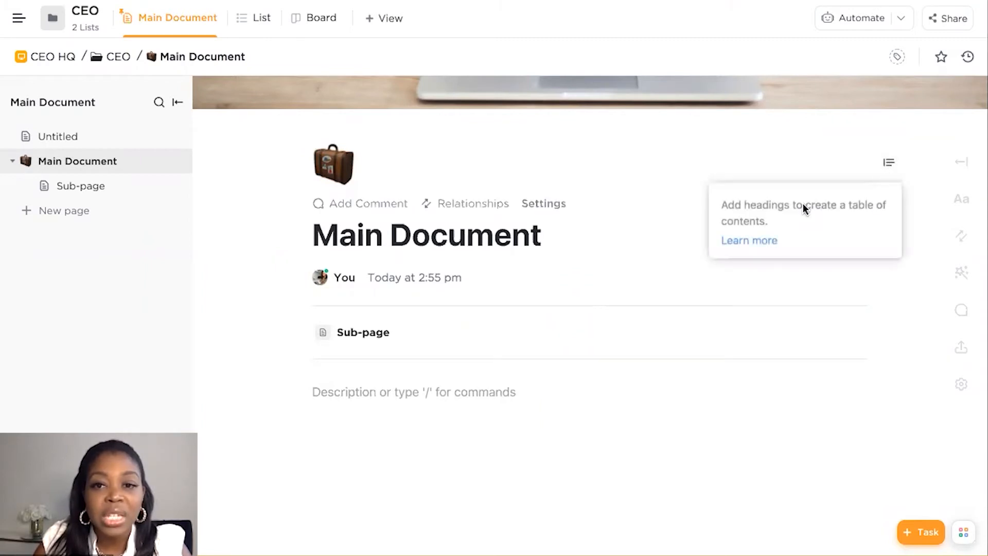
Enter six lines in the page body: "Heading One", "Heading two", "Heading three", "Sub heading", "sub heading 2" and "subheading 3"
click(451, 411)
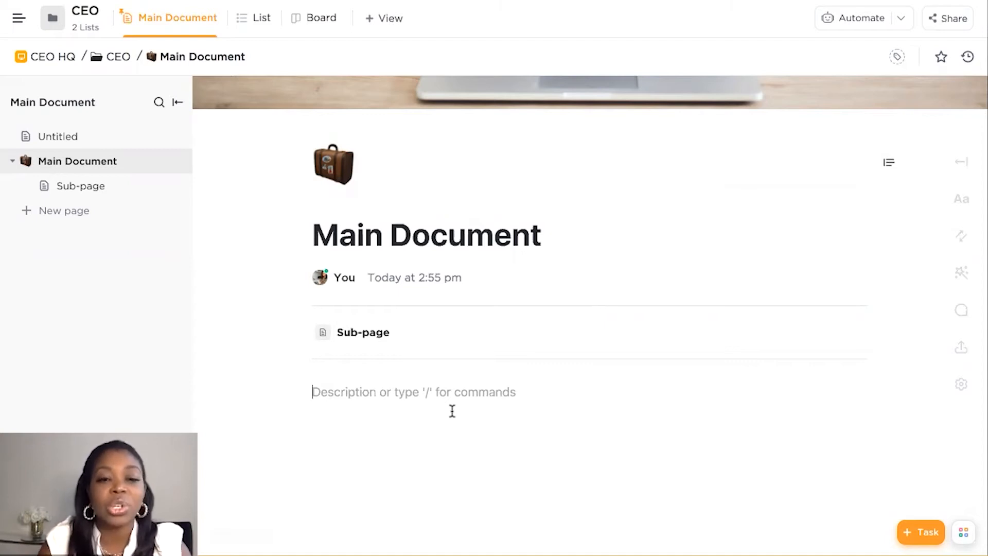
text(Heading One)
key(Return)
text(Heading two)
key(Return)
text(Heading three)
key(Return)
text(Sub heading)
key(Return)
text(sub heading 2)
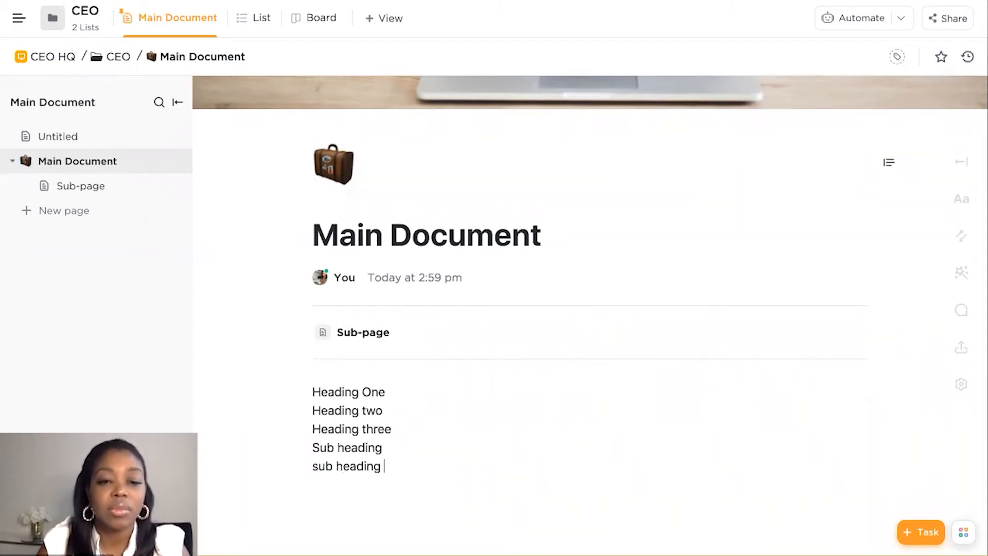
key(Return)
text(subheading 3)
key(Return)
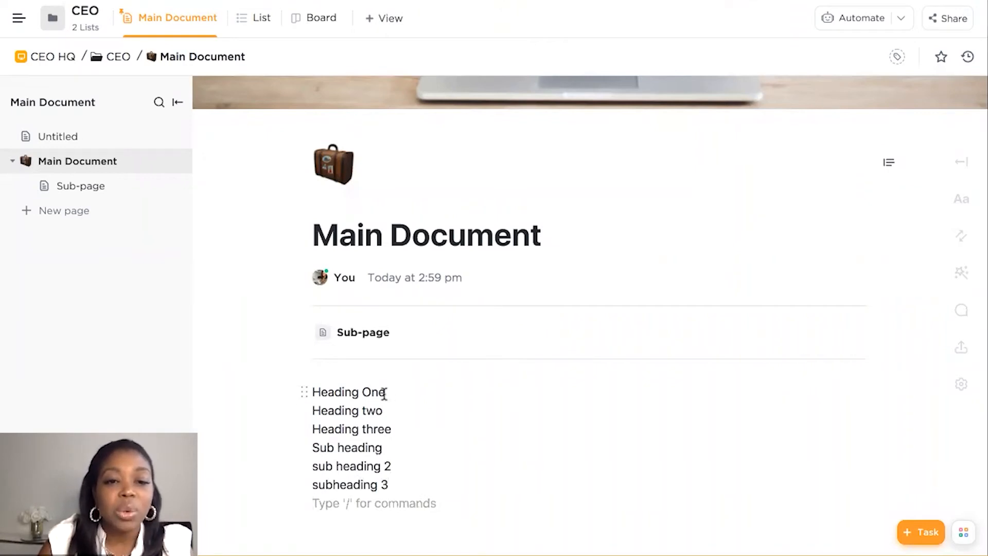
Format "Heading One" as Heading 1, "Heading two" as Heading 2 and "Heading three" as Heading 3
drag(384, 392, 311, 393)
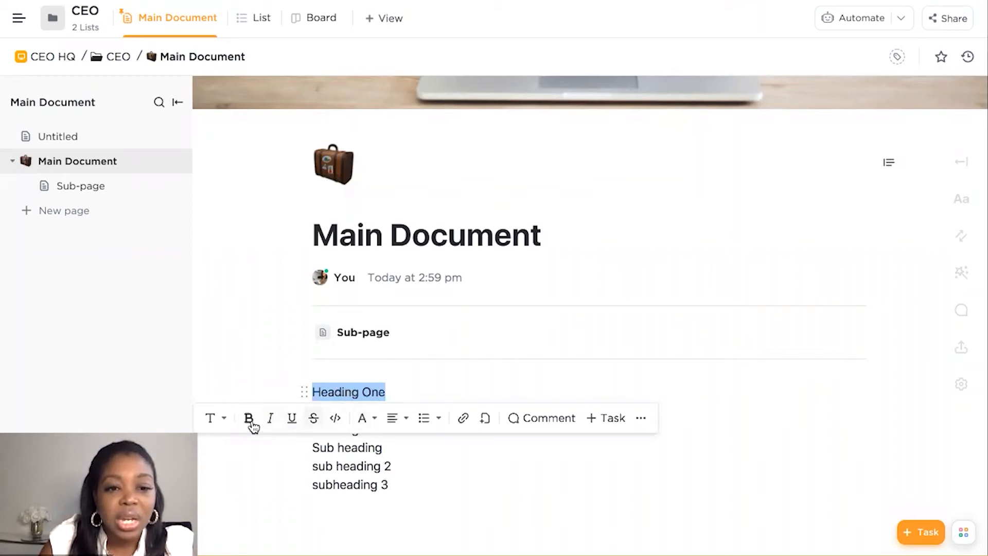
click(220, 418)
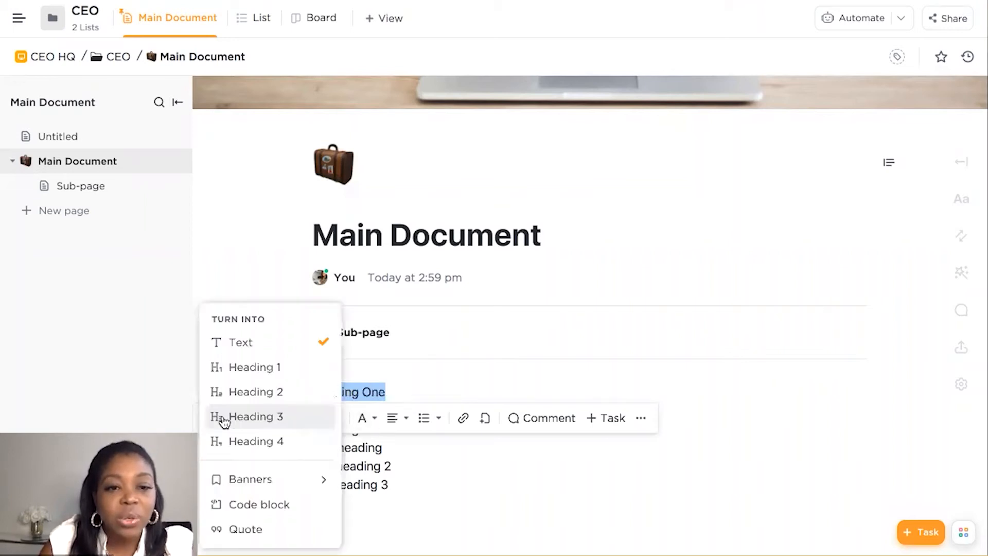
click(263, 376)
drag(386, 431, 312, 429)
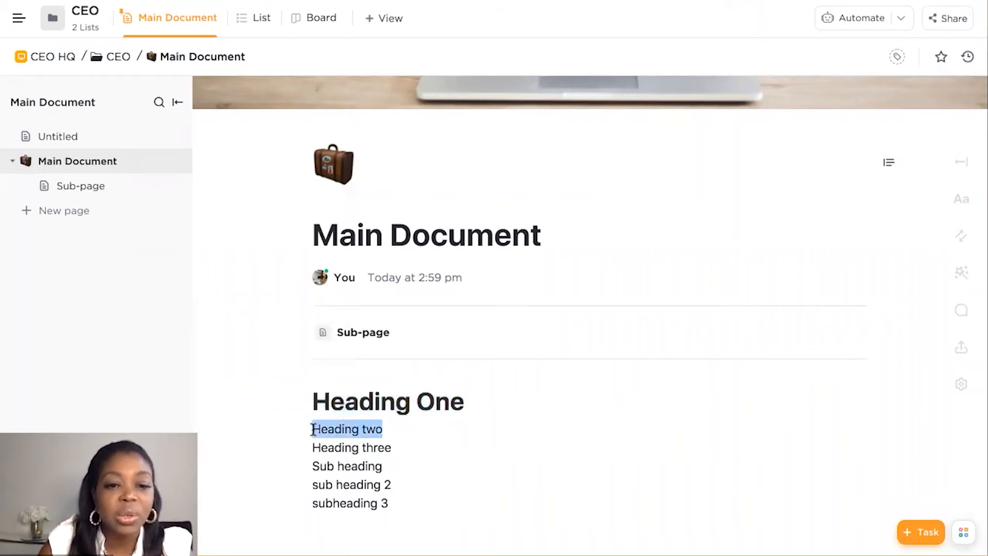
click(216, 455)
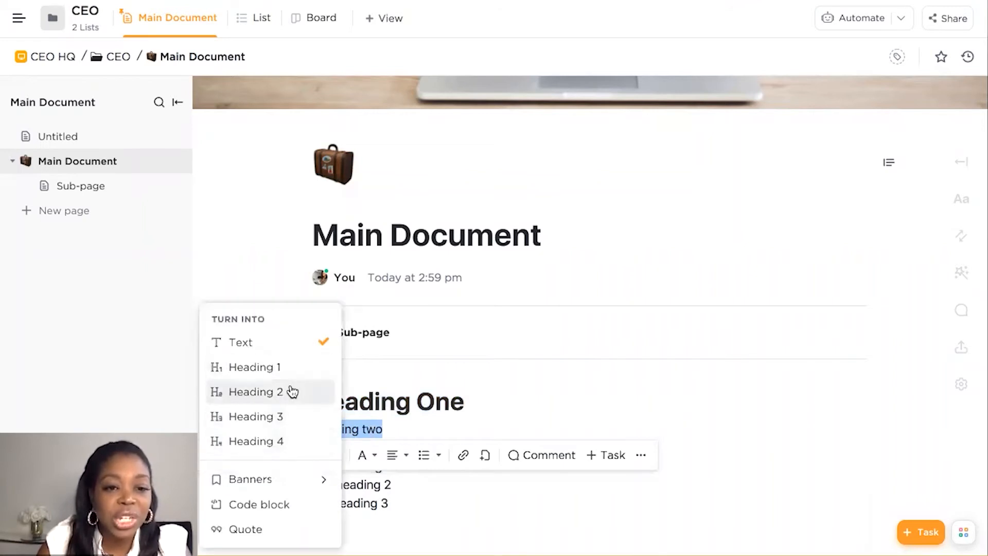
click(291, 391)
drag(403, 466, 312, 466)
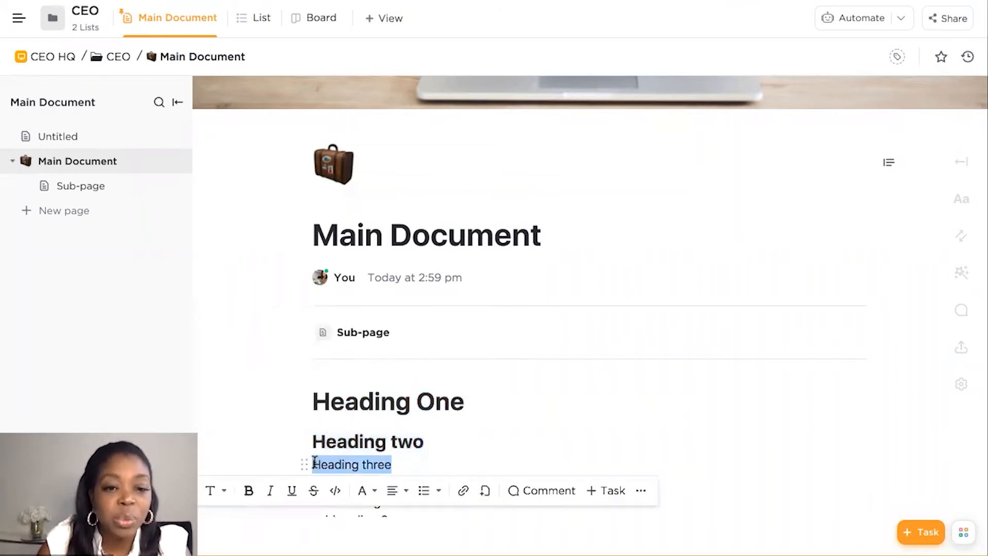
click(219, 493)
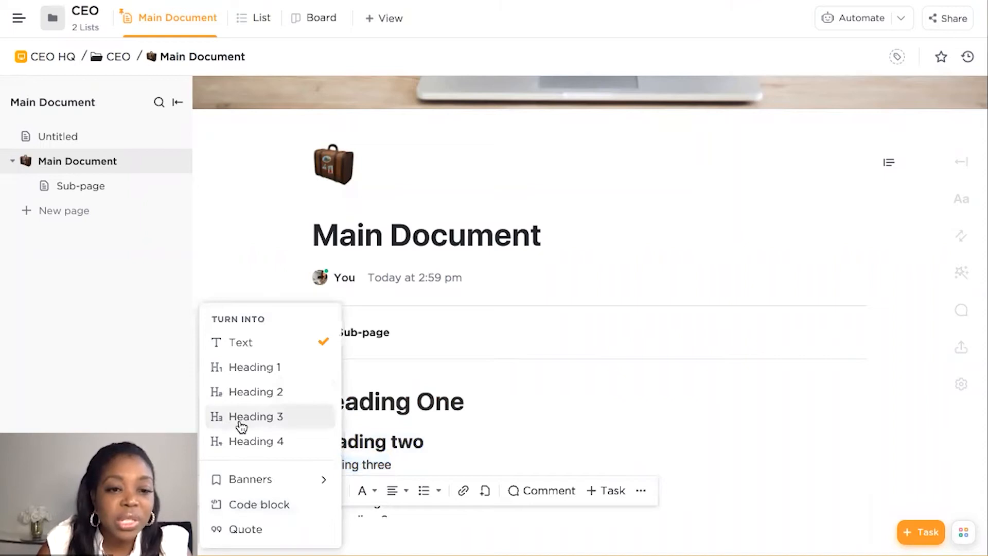
click(242, 415)
Format the lines "Sub heading", "sub heading 2" and "subheading 3" as Heading 4
scroll(364, 493, down, 2)
drag(396, 399, 310, 394)
click(221, 421)
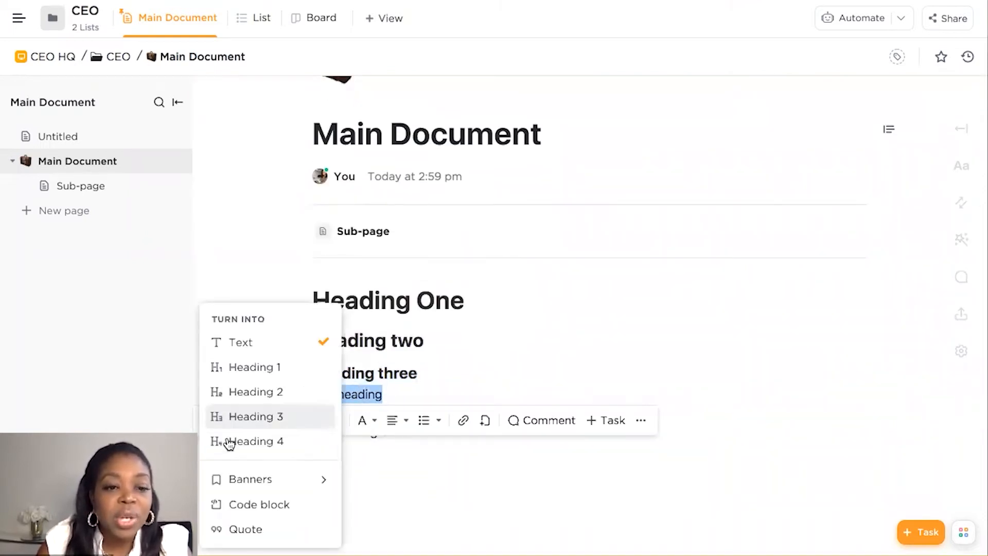
click(283, 443)
drag(392, 419, 303, 415)
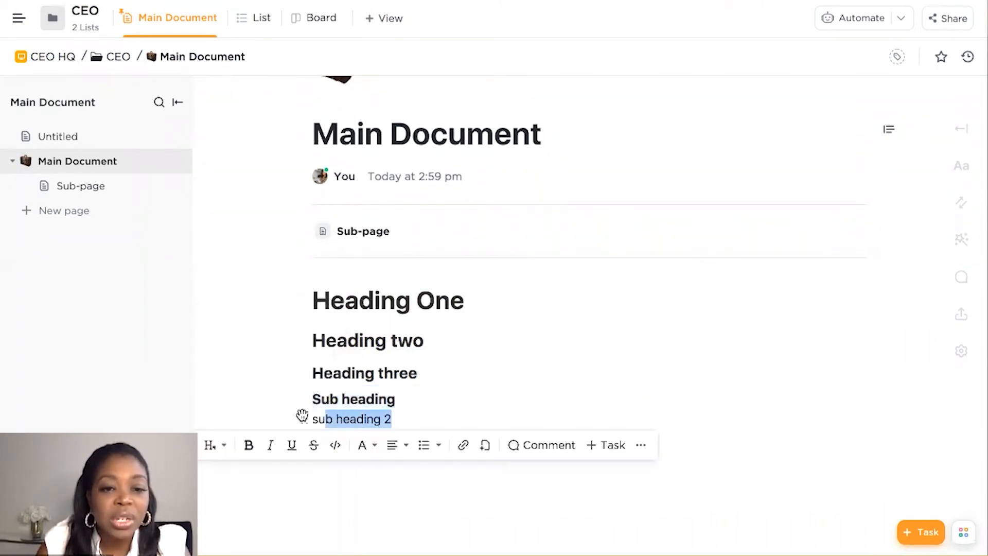
click(212, 446)
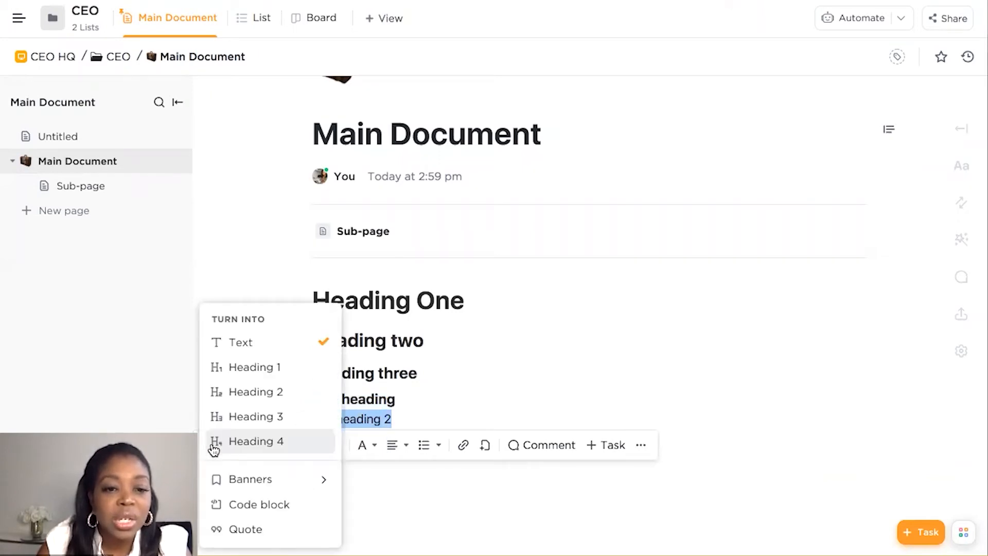
click(258, 441)
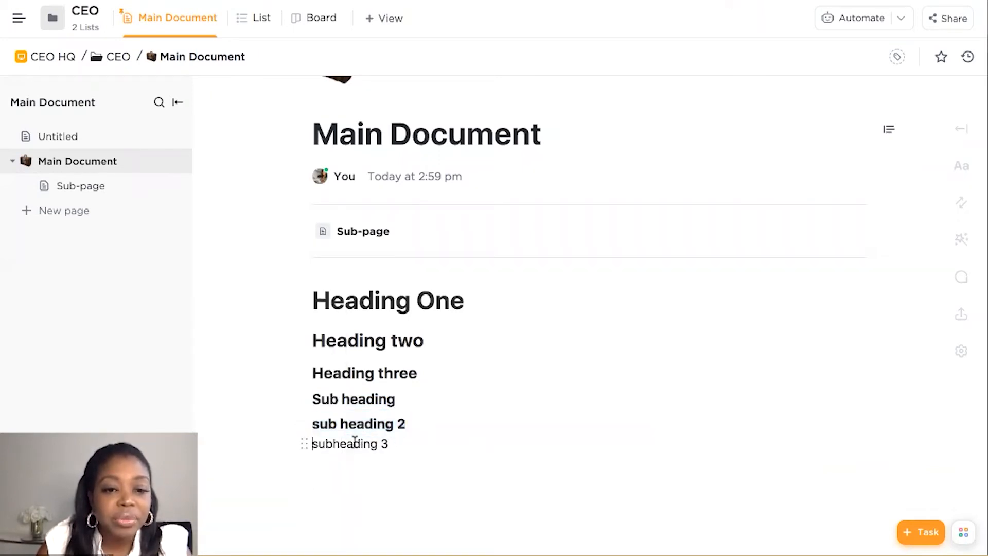
drag(390, 443, 308, 442)
click(215, 470)
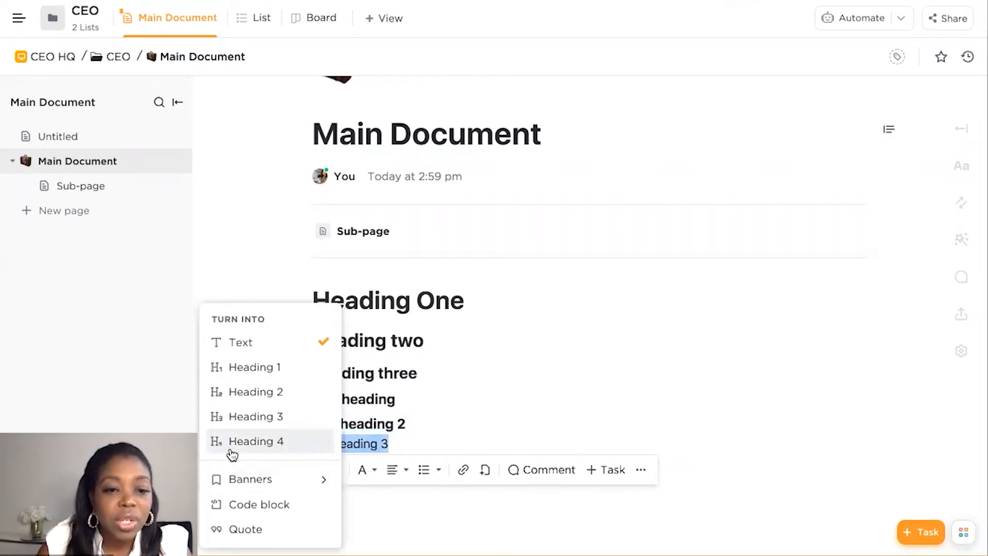
click(231, 449)
click(653, 375)
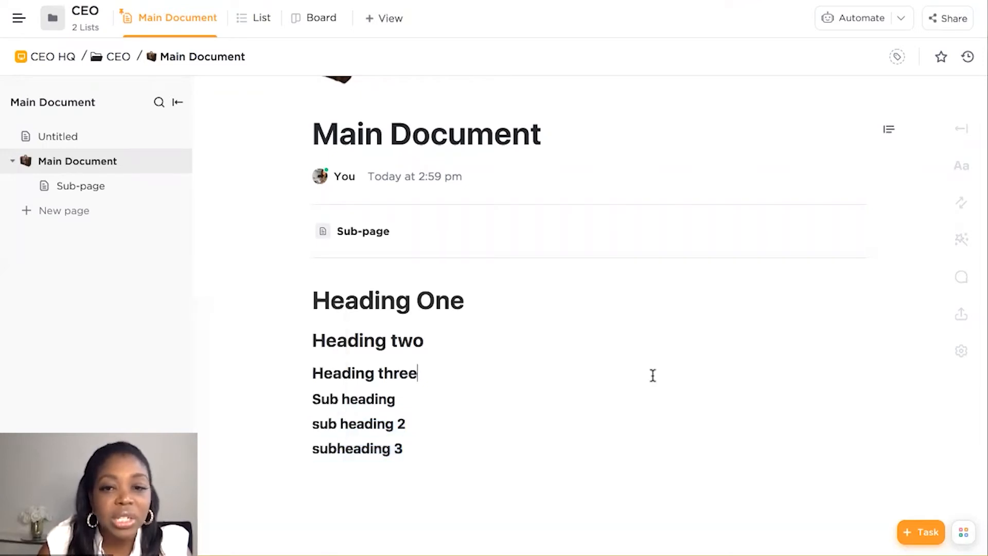
Open the sticky table of contents to examine its heading entries and look over the page
click(885, 133)
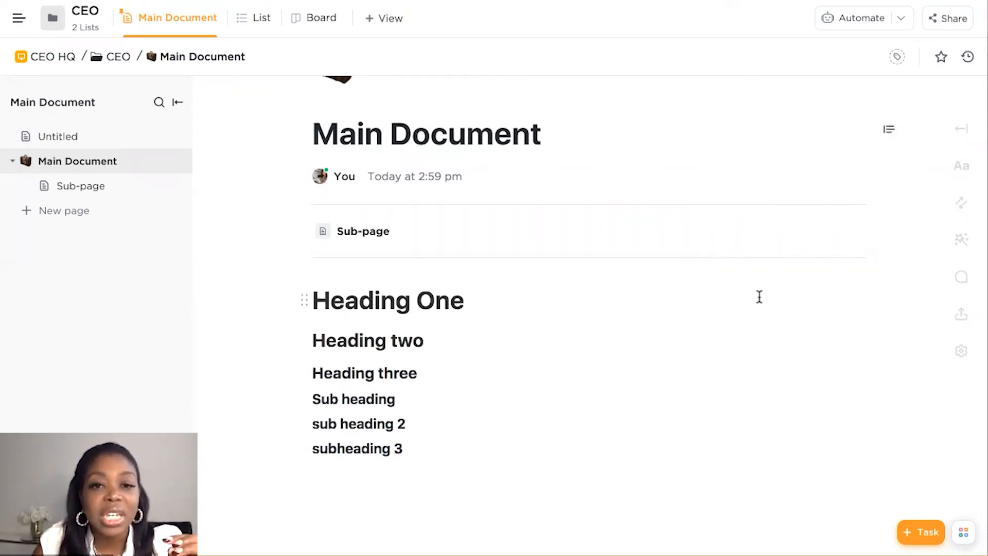
scroll(758, 296, down, 2)
scroll(759, 296, up, 4)
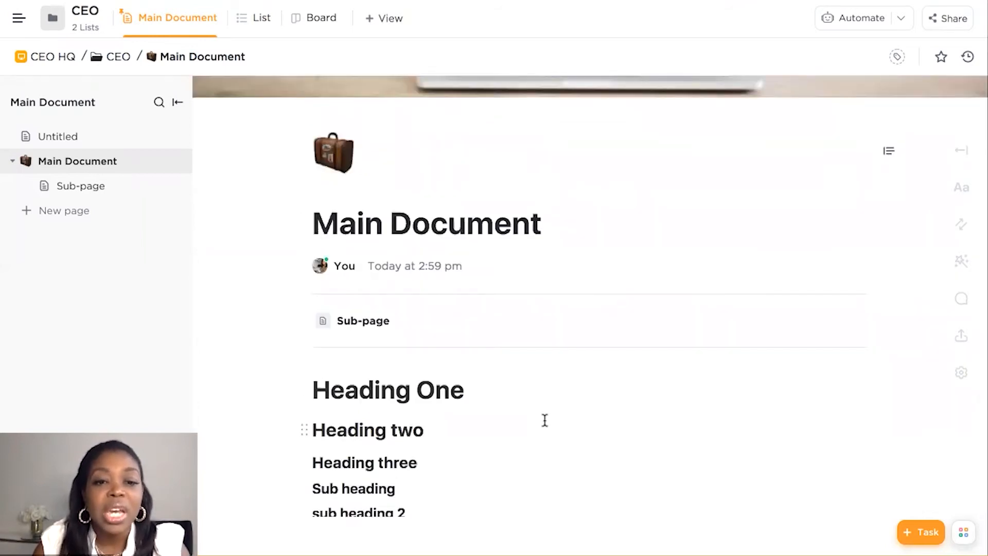
Insert several blank lines below "Heading One" and below "Heading three" to space the sections apart
click(537, 393)
scroll(565, 233, down, 3)
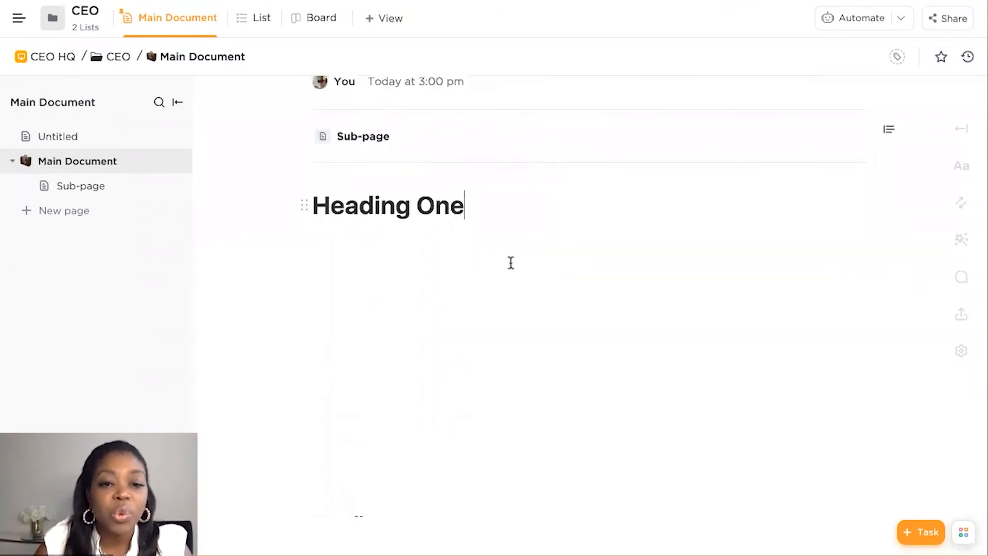
click(470, 291)
key(Return)
key(Return)
key(Return)
key(Return)
key(Return)
key(Return)
key(Return)
key(Return)
key(Return)
key(Return)
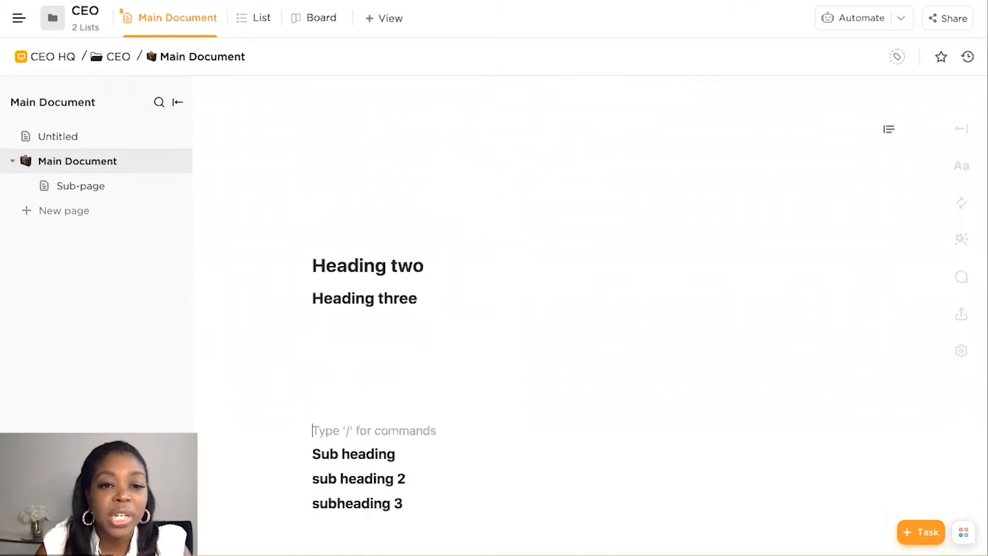
Use the sticky table of contents to jump between the page's headings, ending at "Heading two"
scroll(481, 219, up, 10)
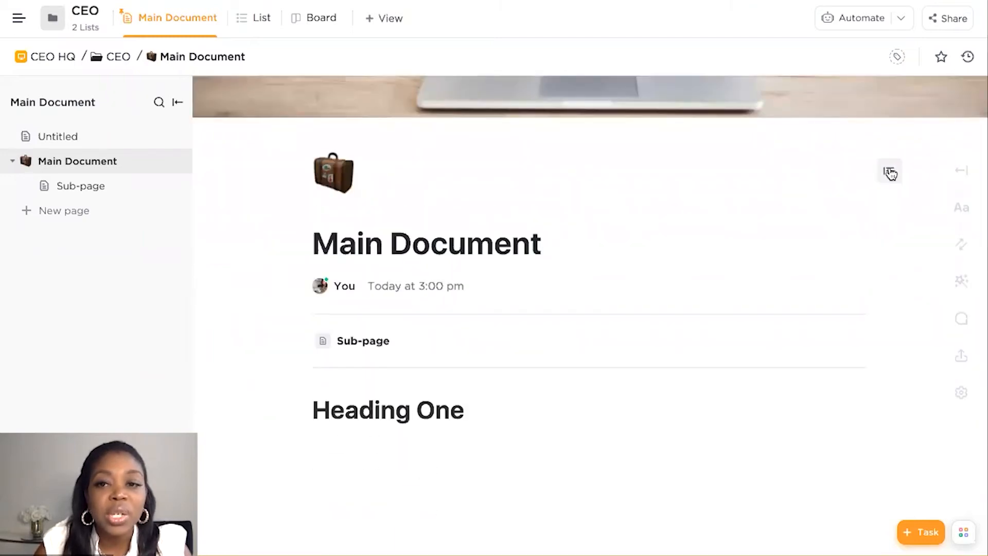
mouse_move(890, 170)
click(775, 284)
click(775, 301)
click(770, 324)
click(770, 267)
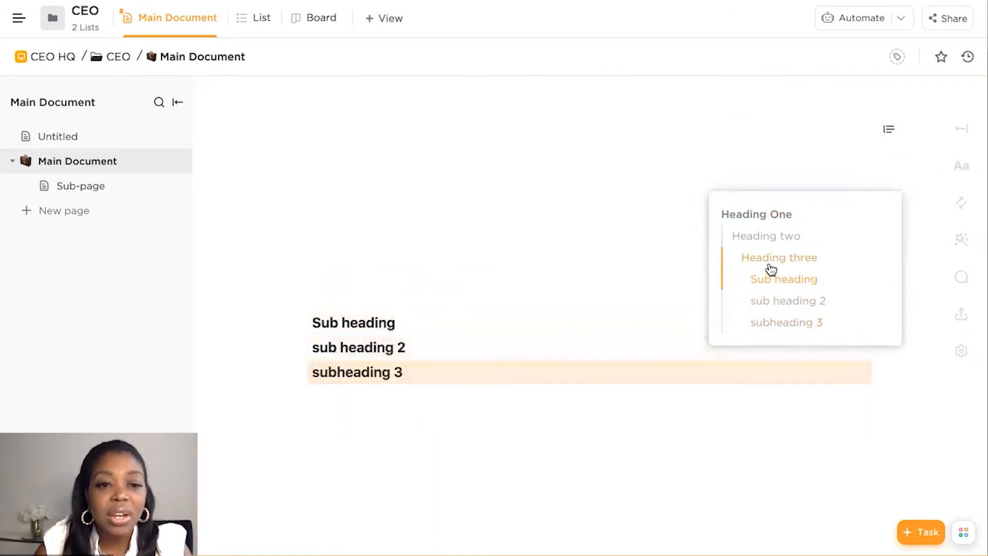
click(767, 236)
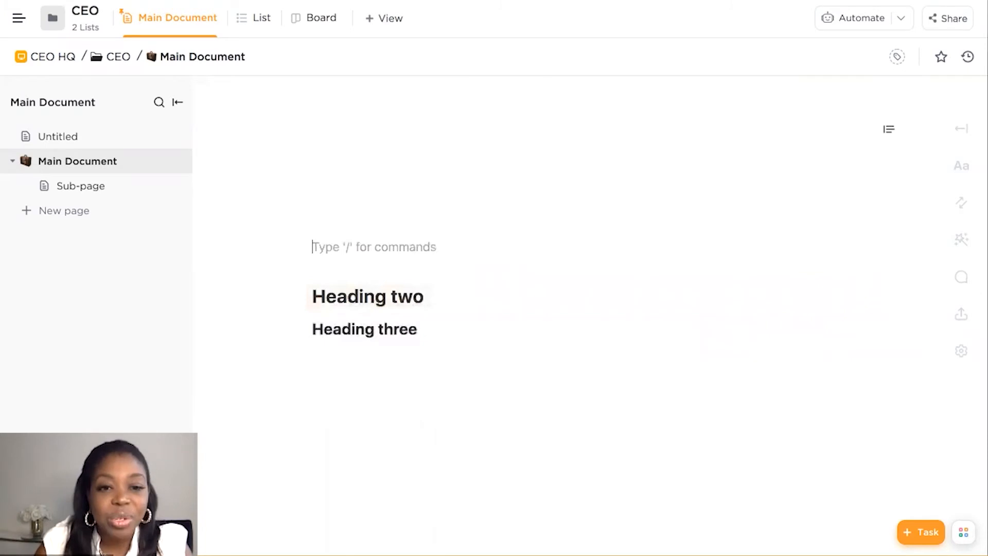
Delete the extra blank lines between "Heading three" and "Sub heading", leaving one empty line
scroll(364, 418, down, 3)
drag(363, 418, 362, 232)
key(BackSpace)
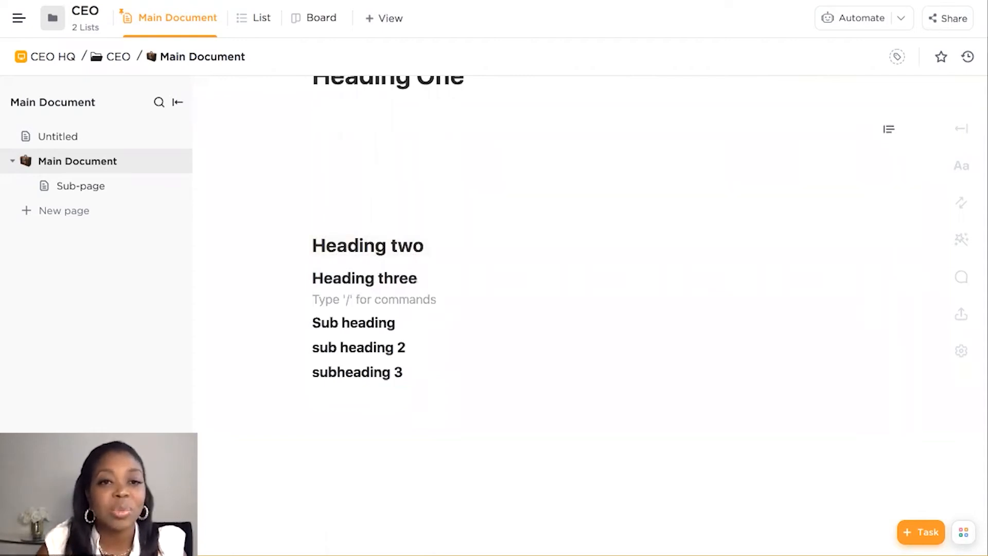
Delete the "Heading two" line and the blank lines around it and above "Sub heading" so the headings follow each other directly
scroll(232, 319, up, 3)
drag(337, 249, 337, 392)
key(BackSpace)
drag(368, 252, 312, 252)
key(BackSpace)
key(BackSpace)
key(Down)
key(Down)
key(Down)
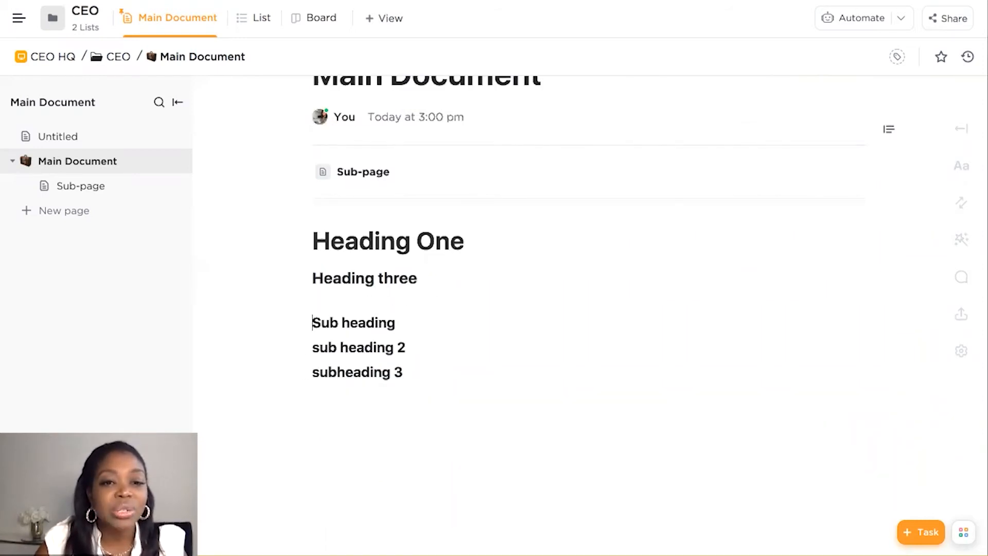
key(Up)
key(BackSpace)
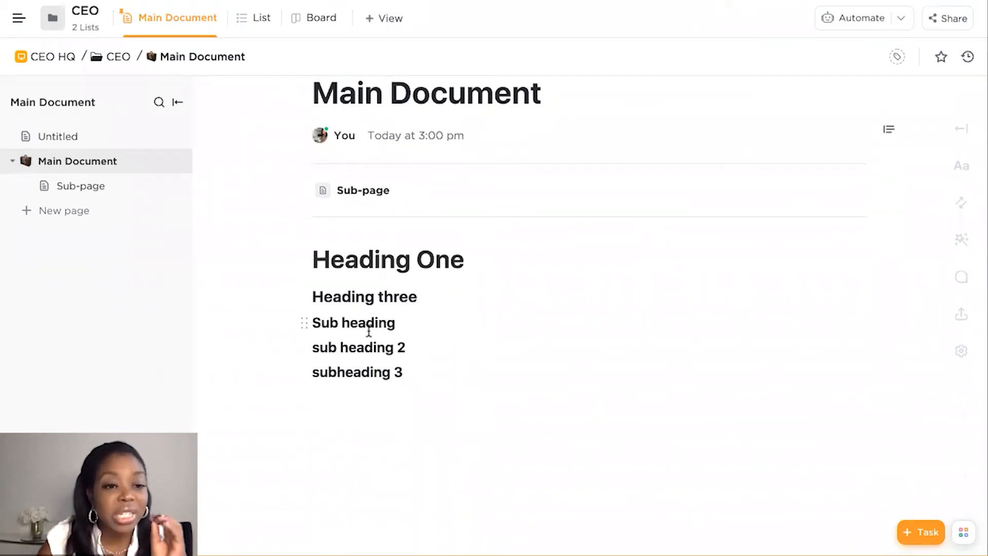
Check the heading hierarchy in the sticky table of contents, jump to "Sub heading", and close the list
click(889, 129)
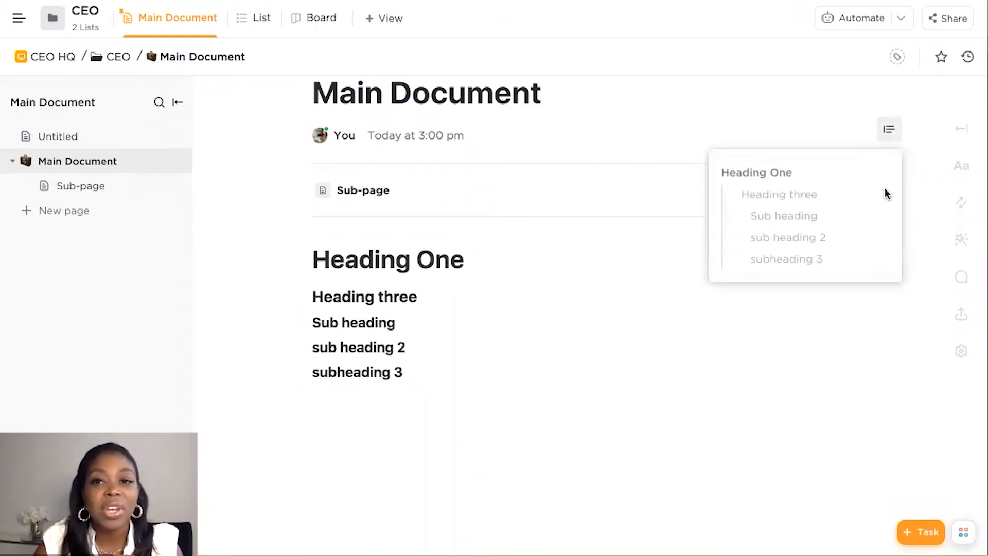
click(782, 226)
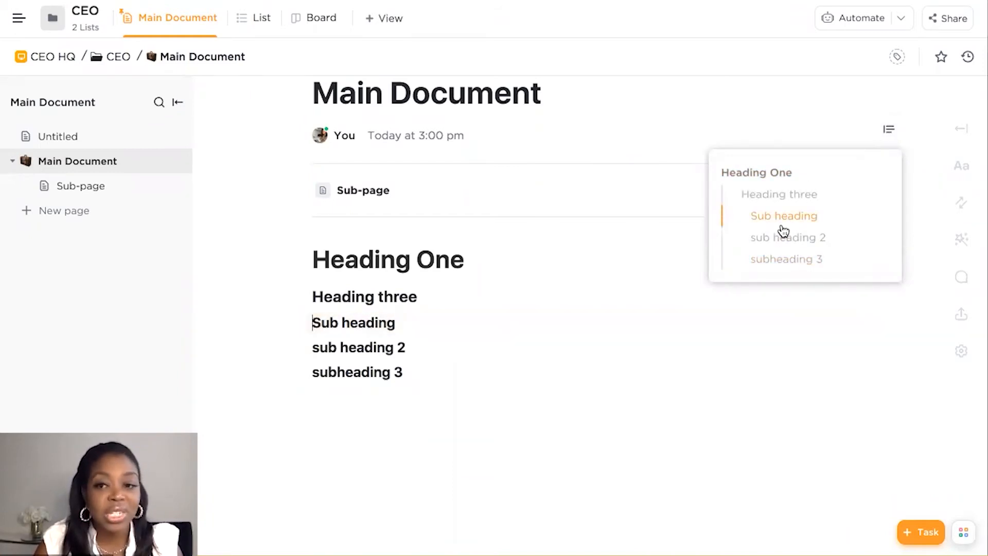
click(690, 402)
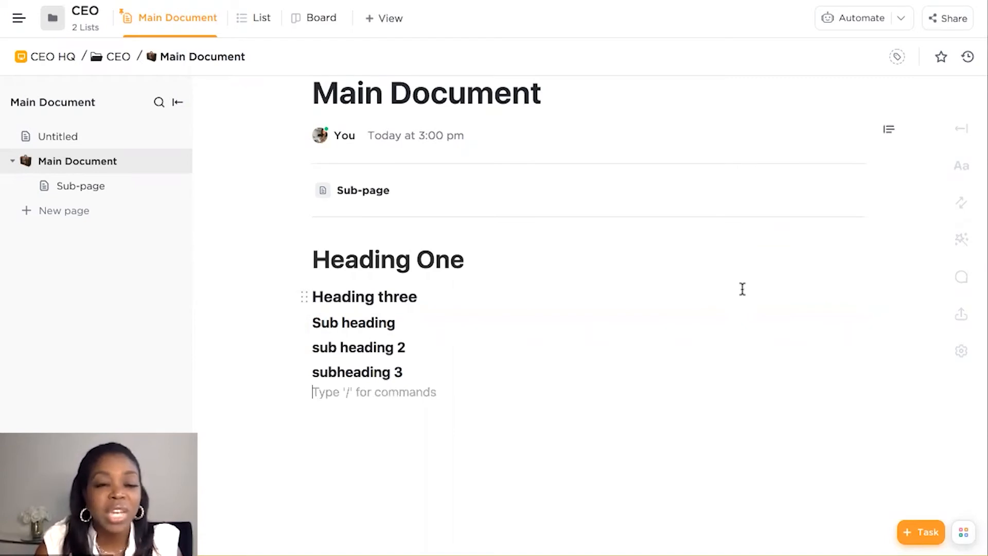
Set the page typography to the Serif font at Small size in the page details
triple_click(409, 263)
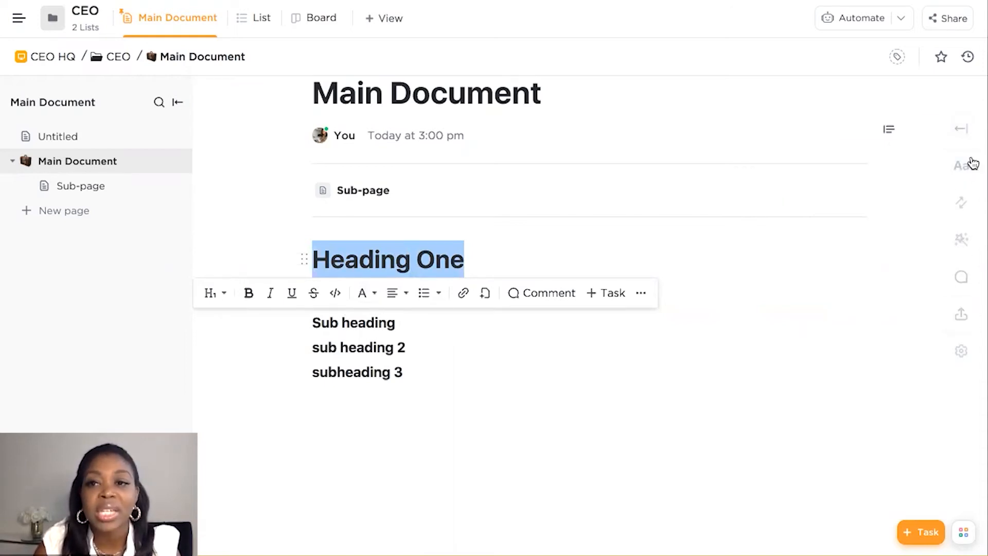
click(962, 135)
click(967, 95)
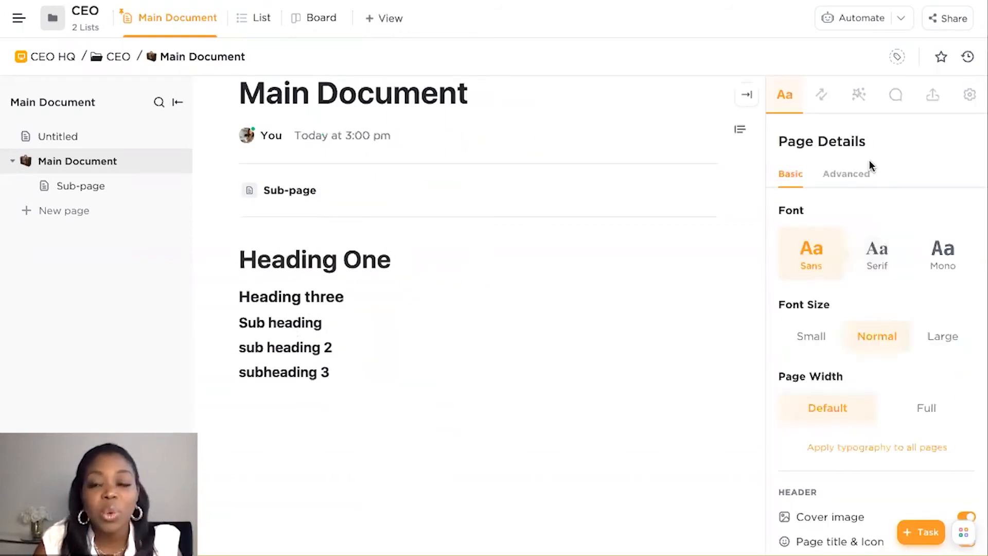
click(865, 256)
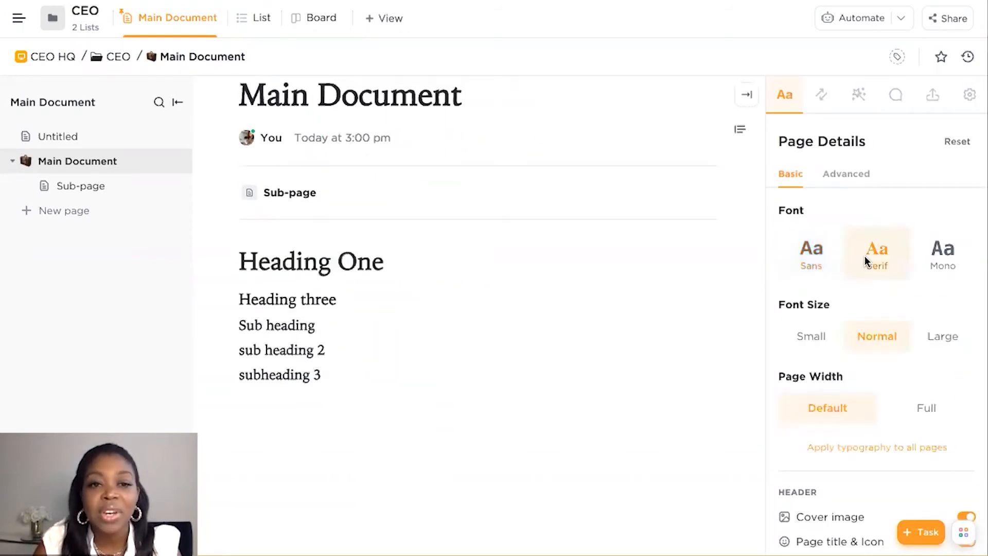
click(946, 257)
click(817, 336)
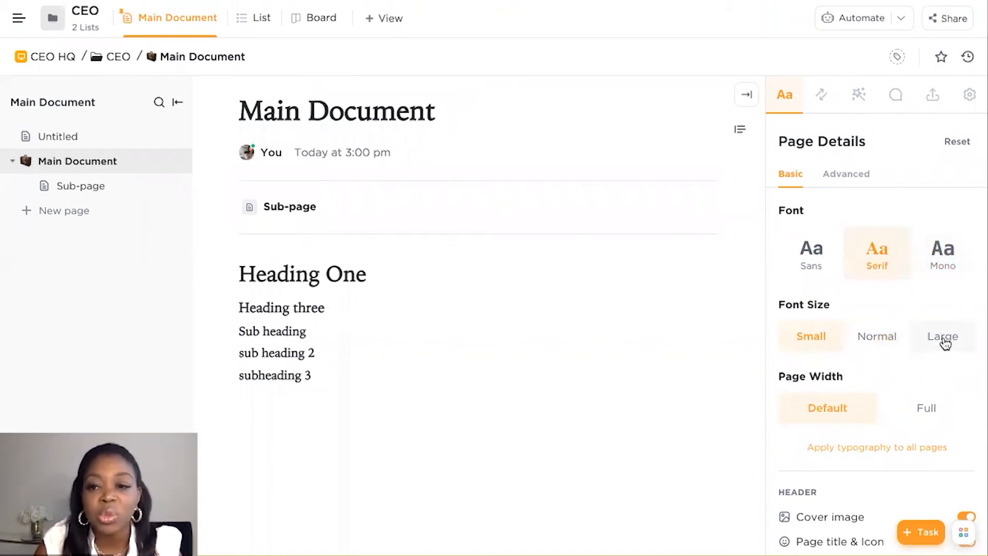
Enable the page subtitle and enter "This is the sub heading for your document"
scroll(908, 389, down, 1)
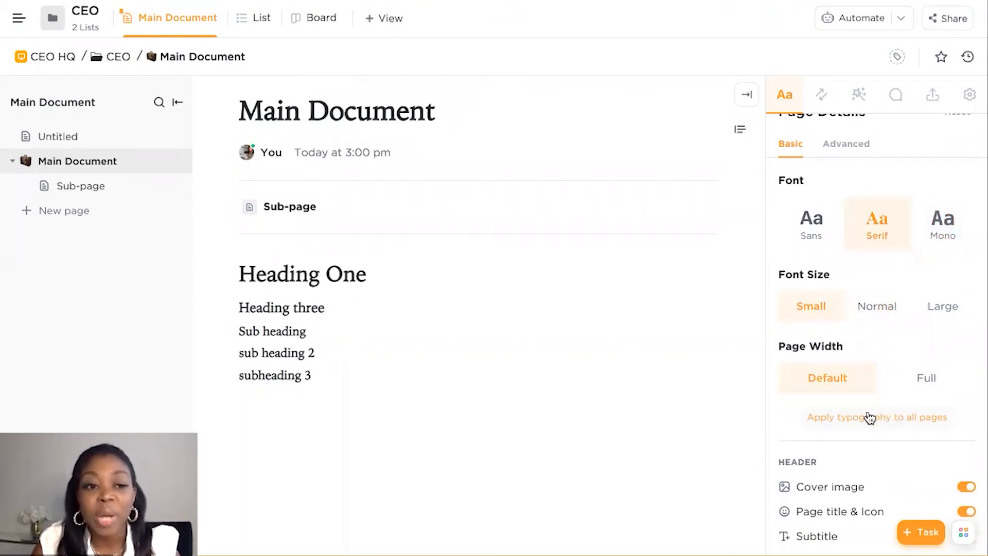
scroll(870, 417, down, 3)
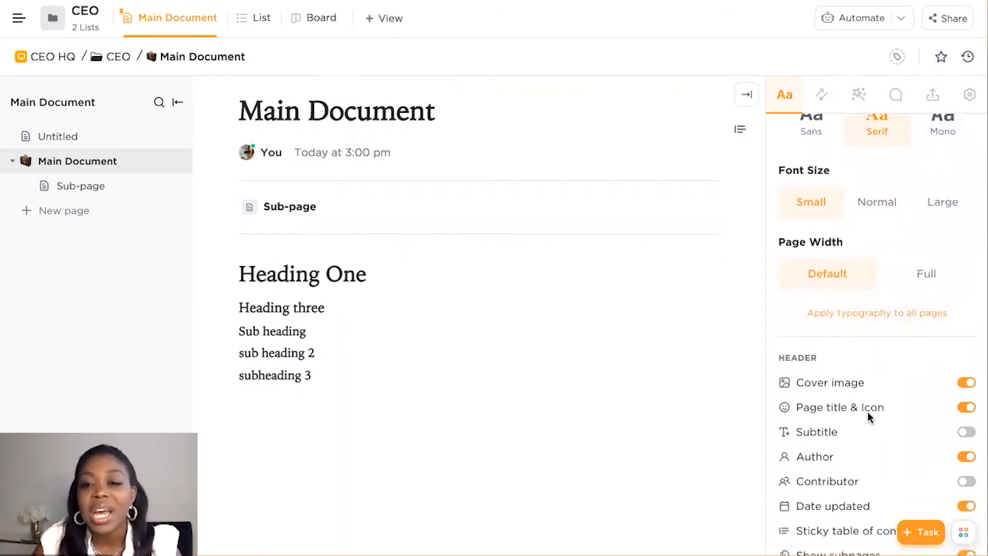
click(968, 432)
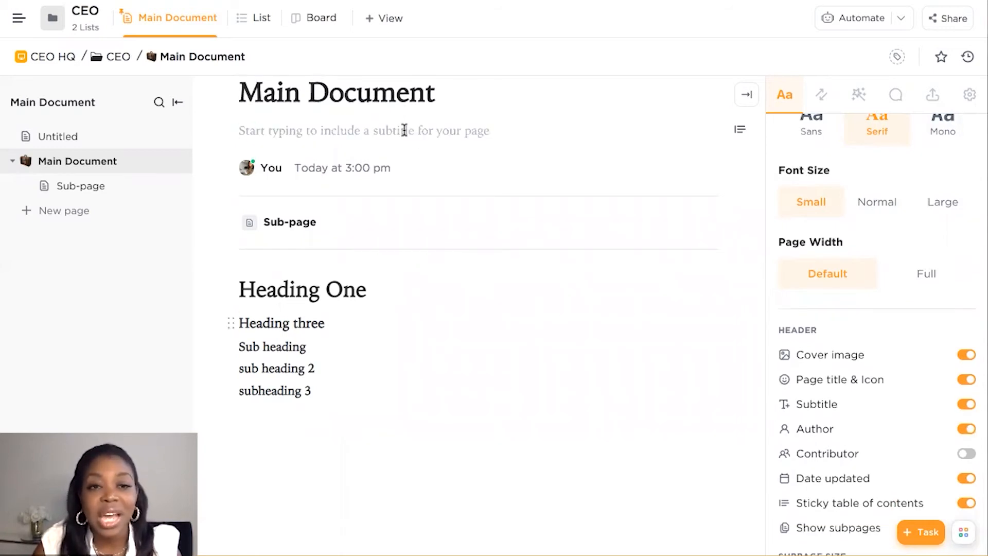
scroll(394, 260, up, 3)
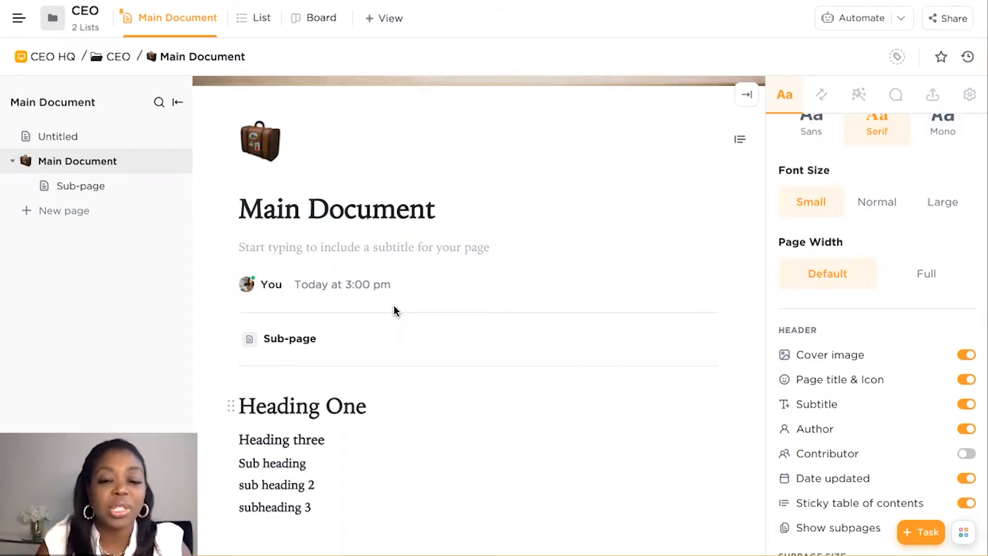
text(This is the sub)
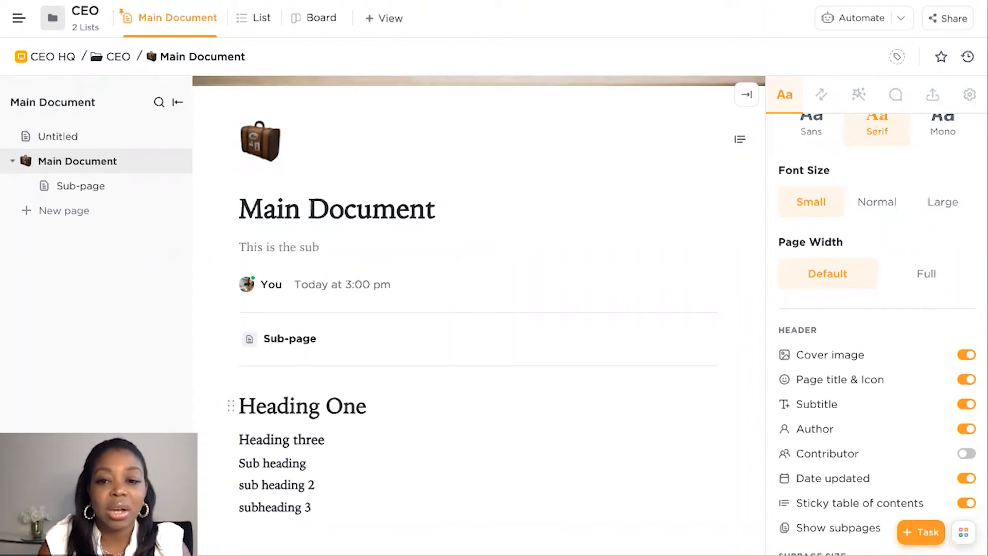
text( heading )
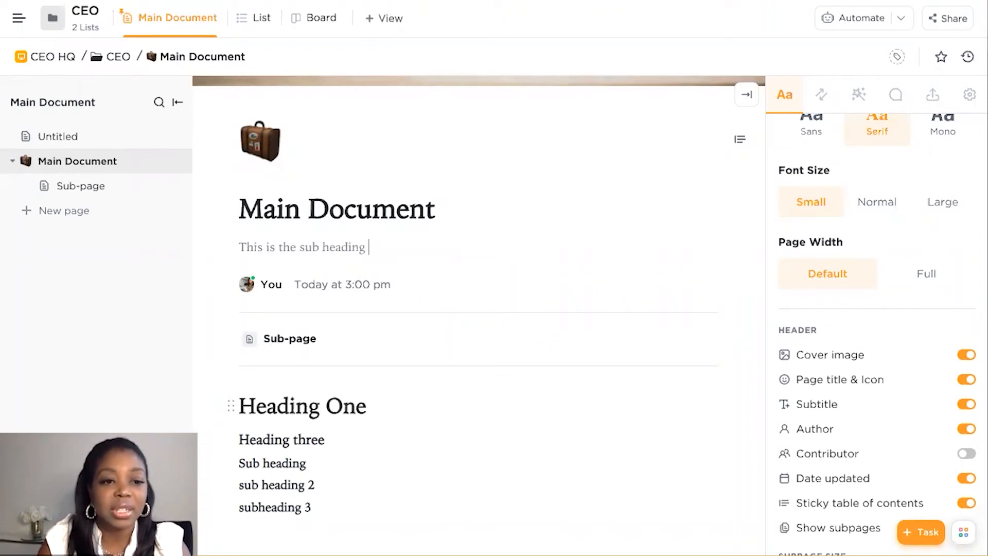
text(for your document)
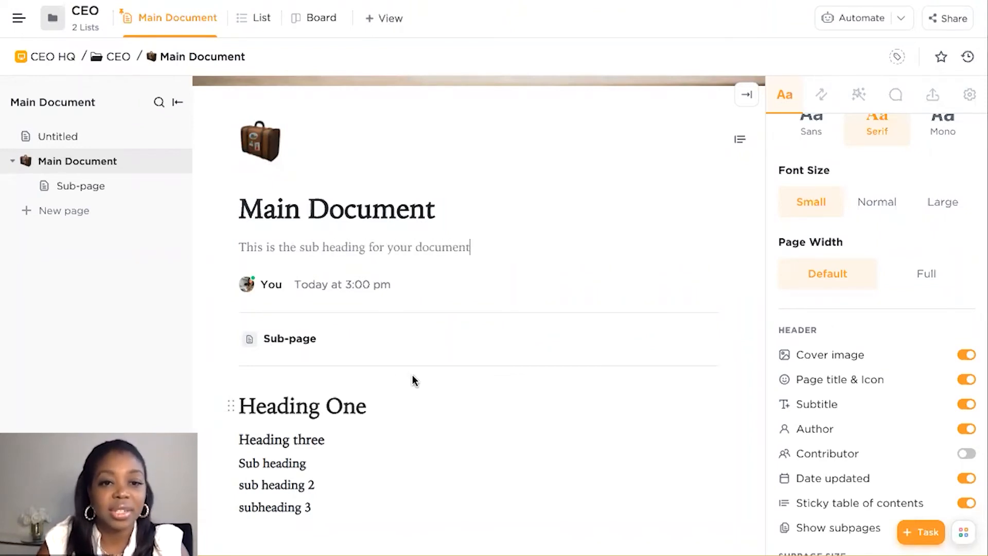
triple_click(387, 244)
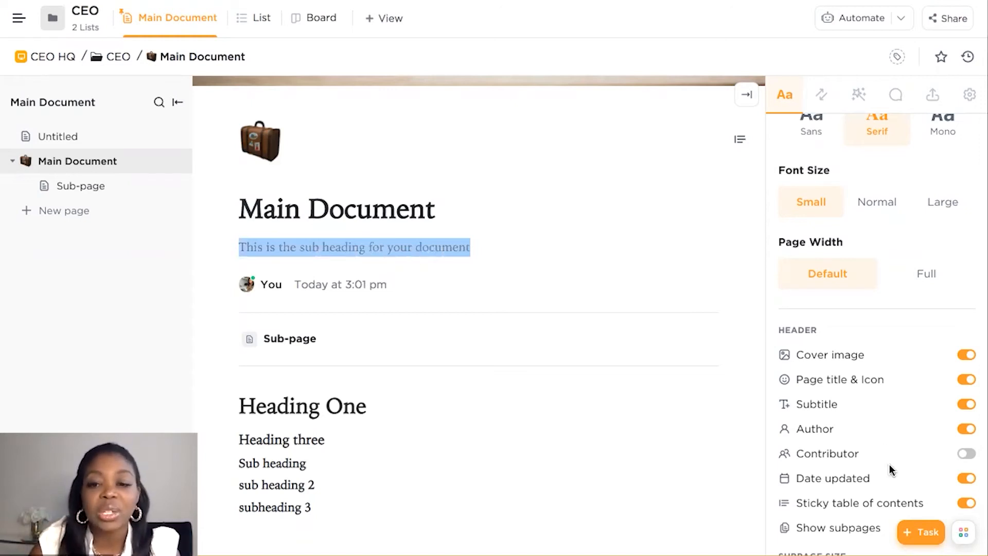
Try hiding the date updated and author in the page header, restore both, and enable Contributor
scroll(889, 468, down, 2)
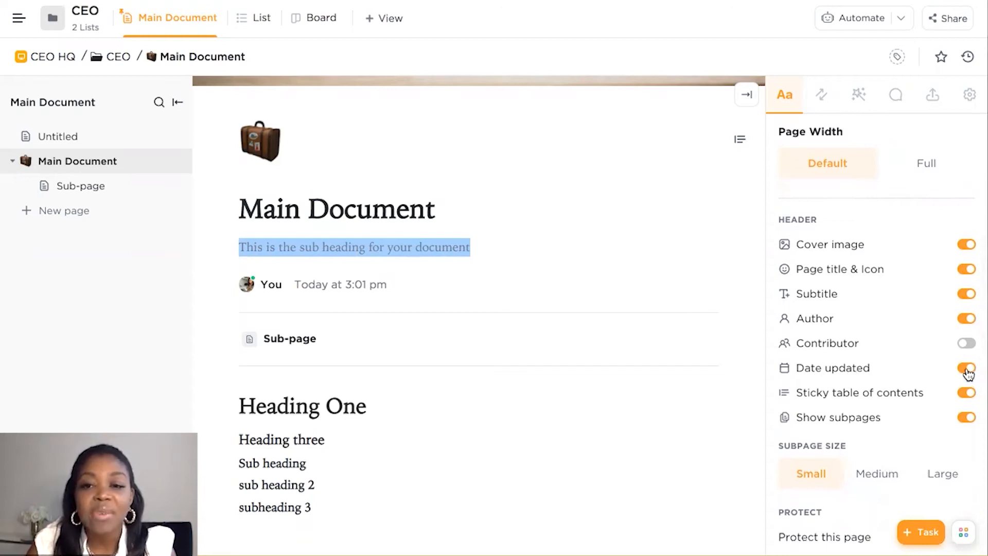
click(966, 369)
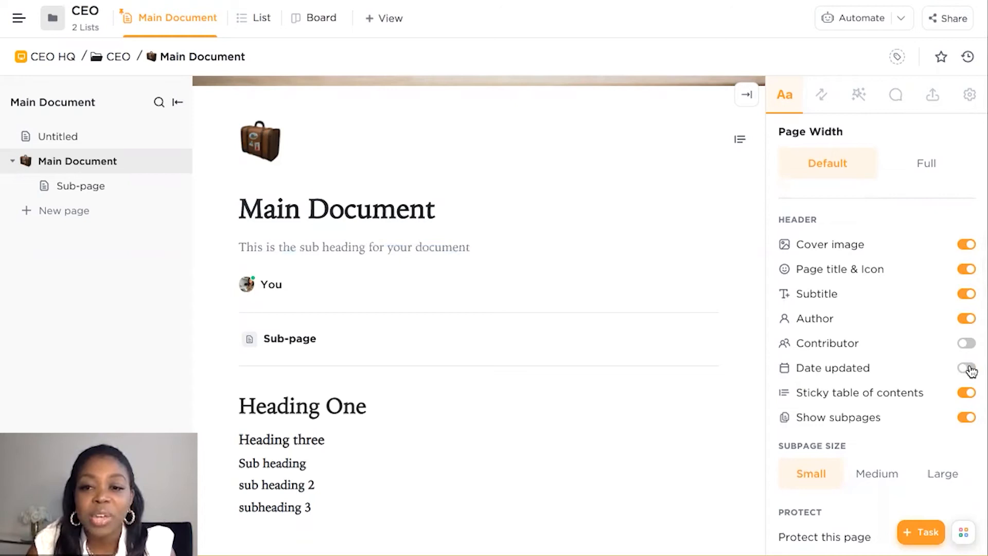
click(966, 319)
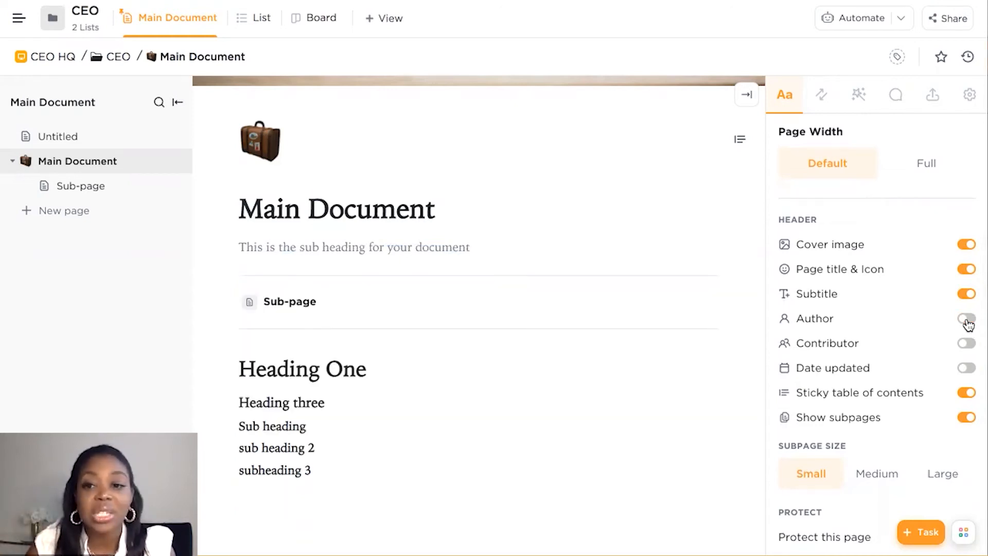
click(966, 319)
click(966, 343)
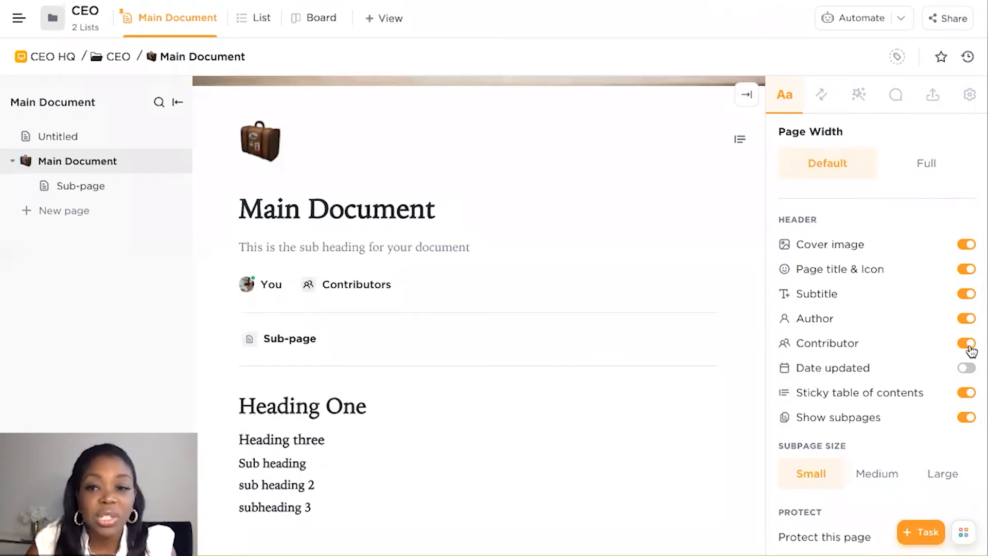
click(968, 368)
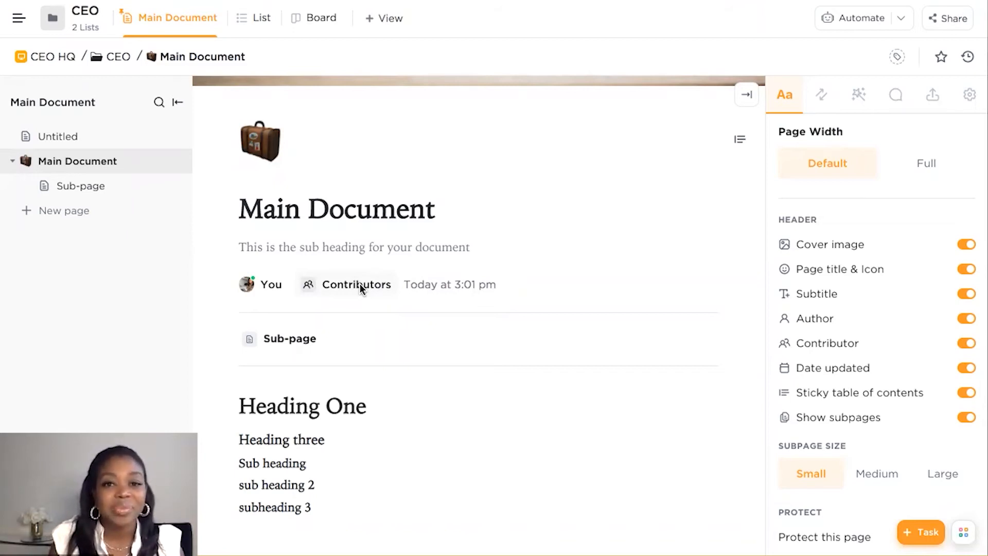
Open the author and contributor pickers in the page header to view who can be added, and close them
click(268, 286)
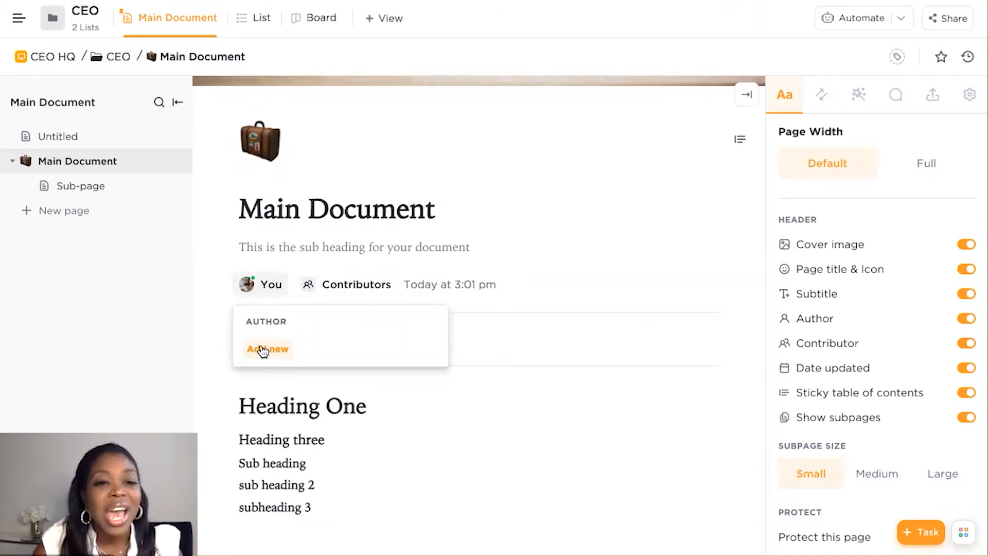
click(349, 283)
click(344, 285)
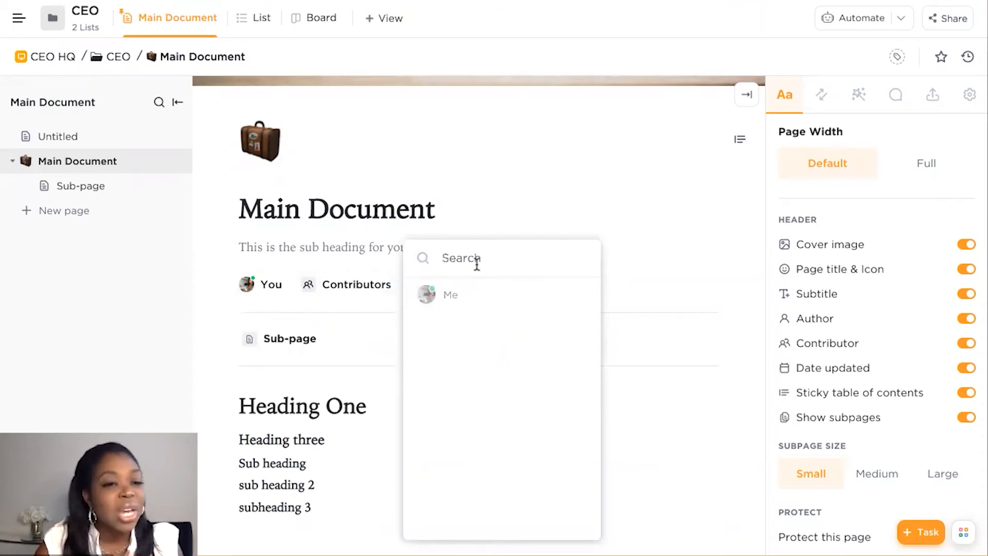
click(544, 209)
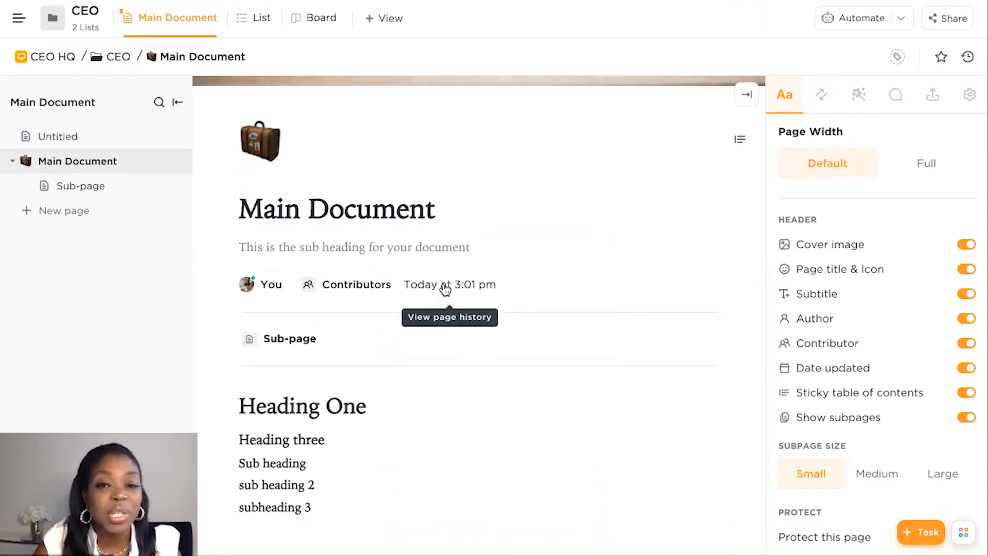
Examine the protection options for this page and the entire Doc in the page details
scroll(867, 298, down, 3)
scroll(868, 297, down, 2)
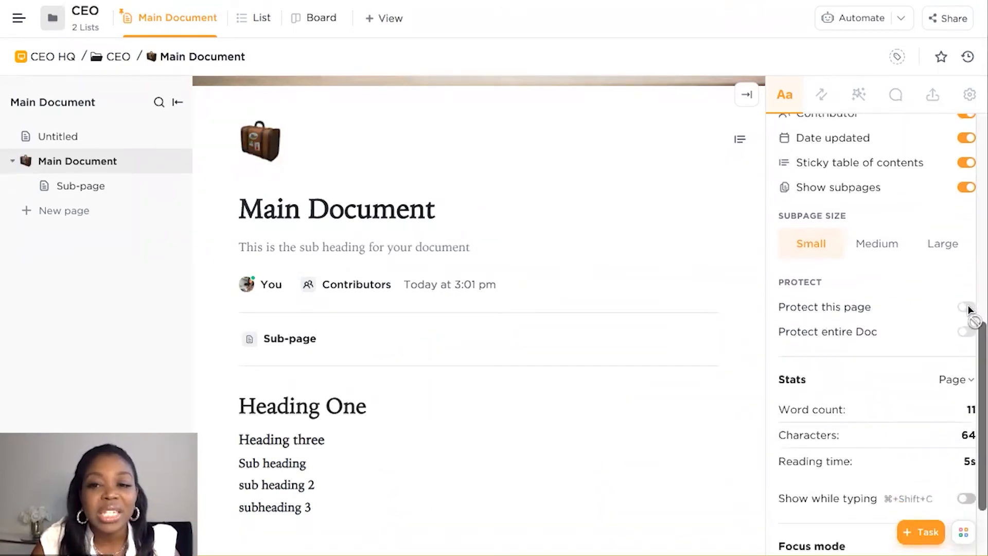
mouse_move(968, 308)
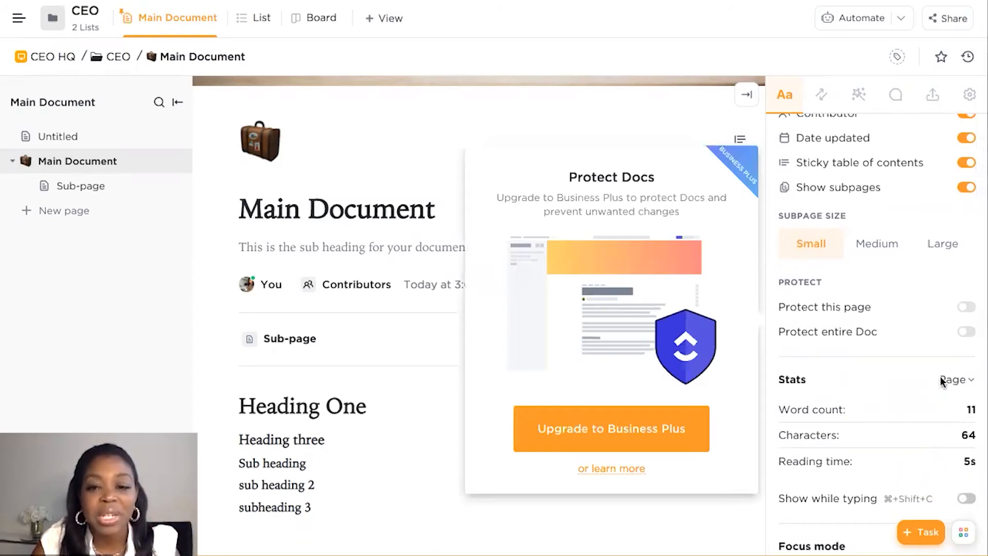
mouse_move(964, 337)
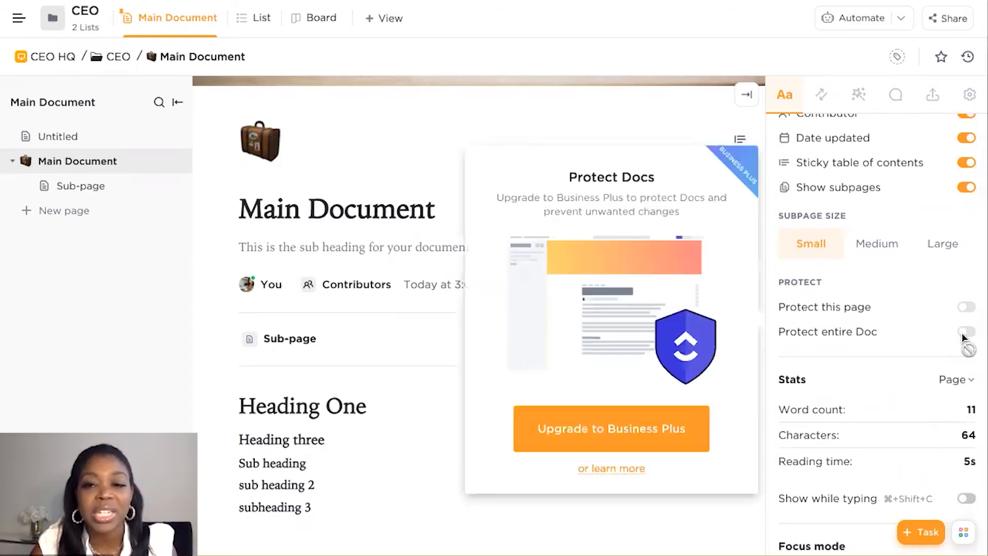
Show the stats while typing, look at the word count on the page, and turn that display off again
scroll(893, 419, down, 2)
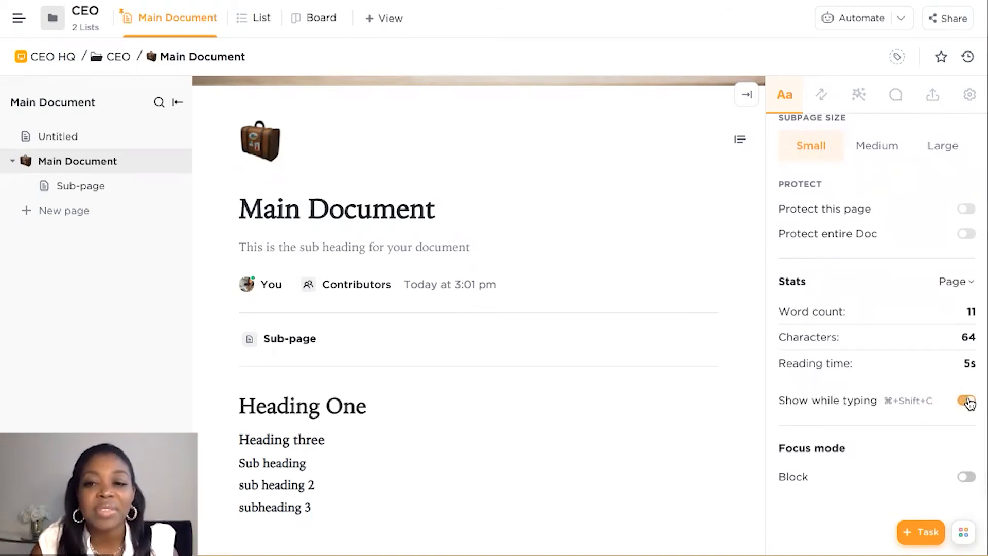
scroll(596, 320, down, 3)
scroll(669, 329, up, 2)
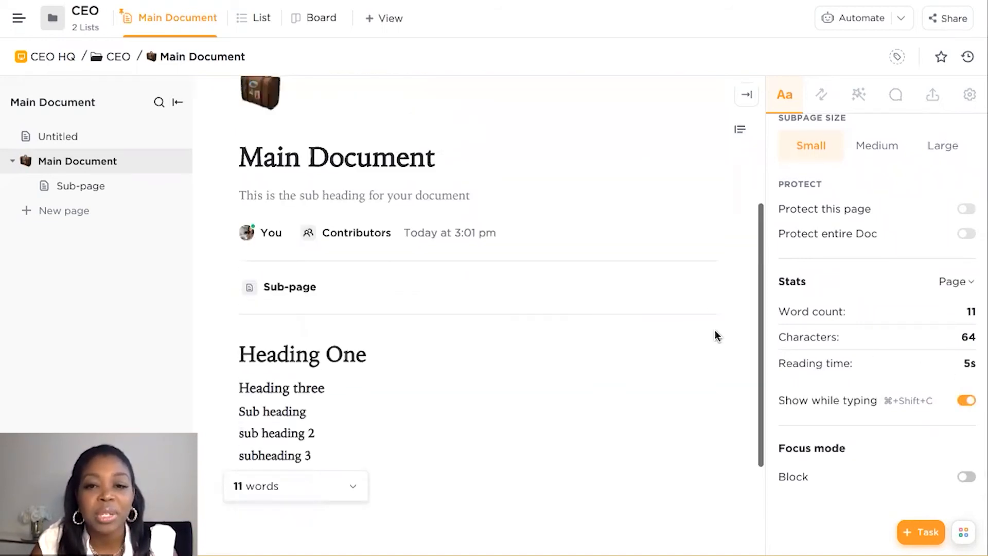
click(964, 402)
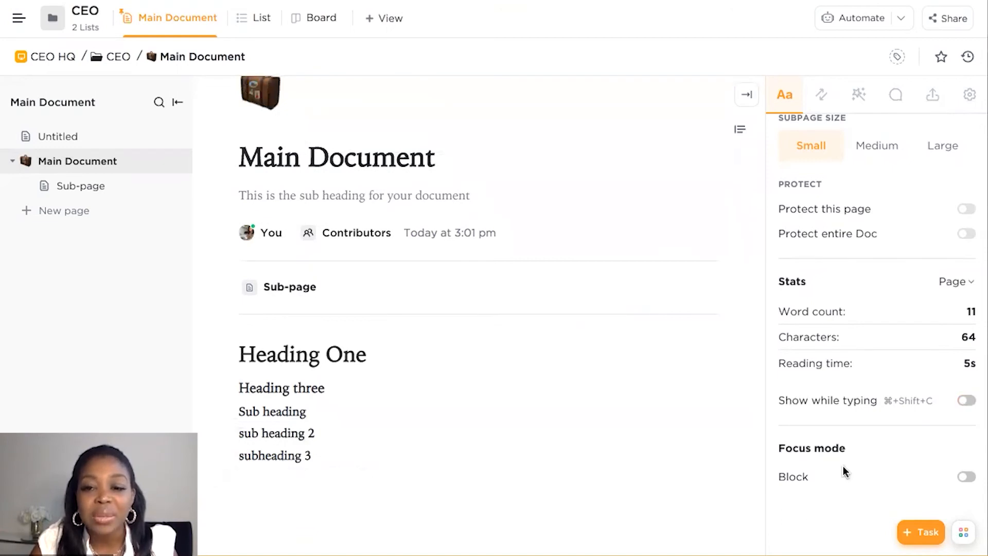
Look through the advanced page details, including font size, line height, paragraph spacing, page width and header options
scroll(843, 469, up, 10)
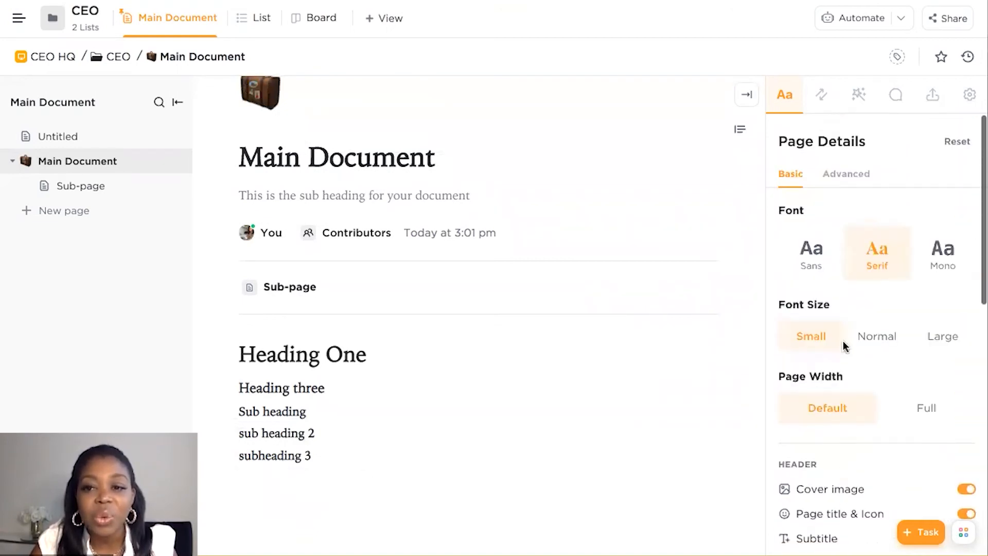
click(848, 174)
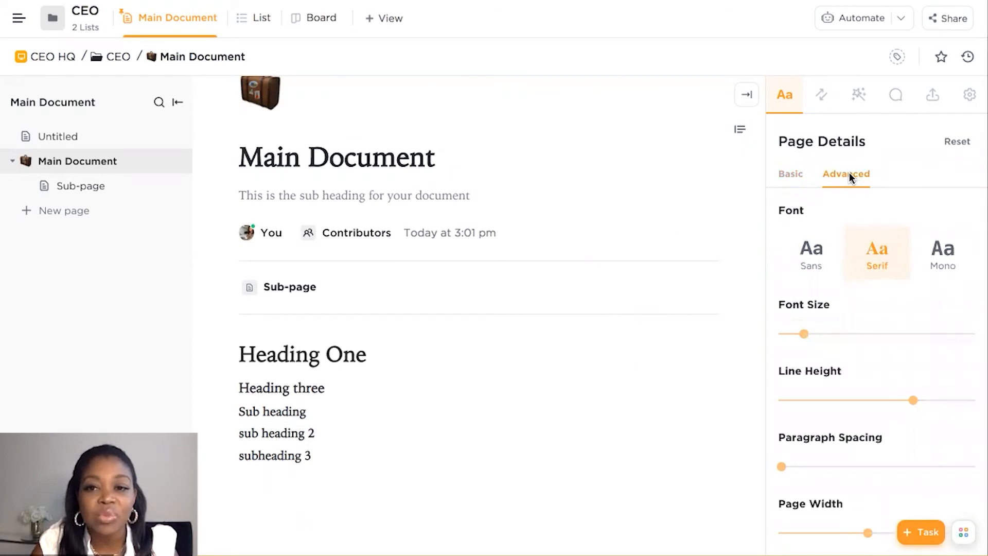
scroll(856, 352, down, 8)
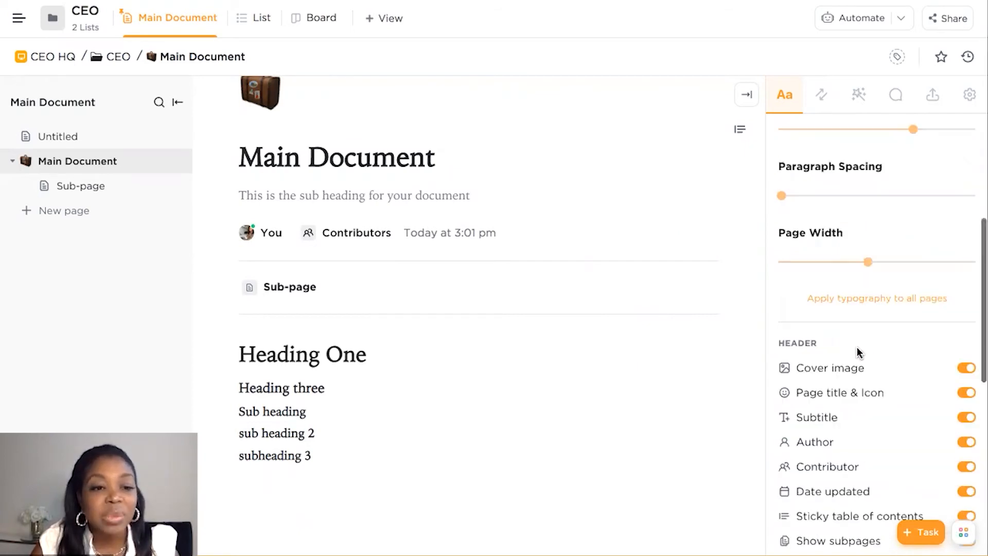
scroll(857, 350, down, 4)
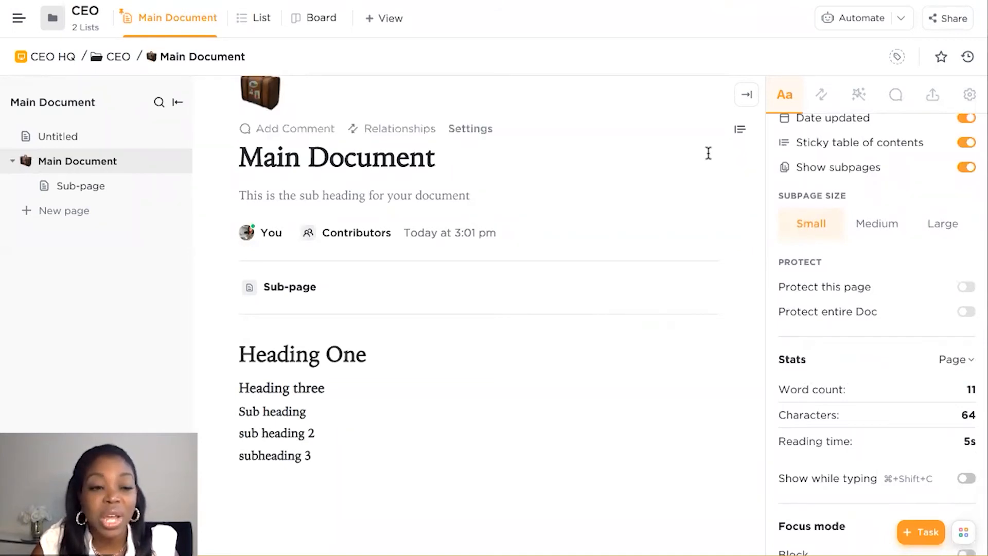
Open the page's relationships and backlinks, and turn the "Heading three" line into a task in the CEO task list
click(832, 98)
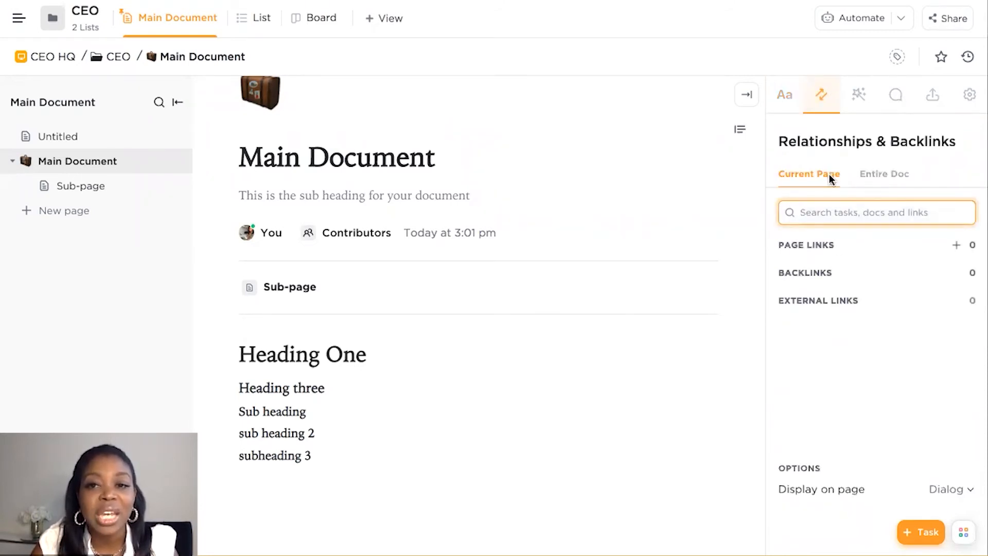
click(432, 336)
click(375, 381)
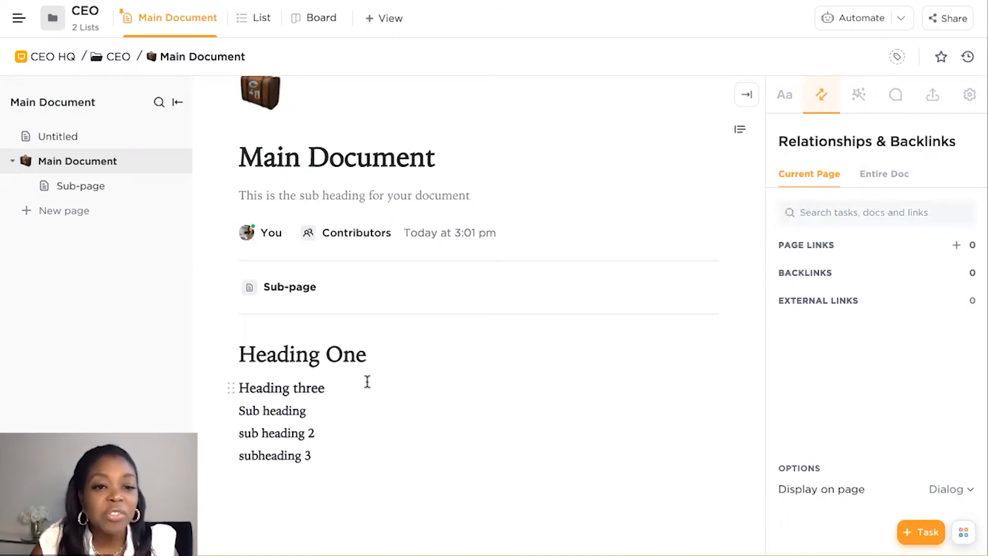
drag(367, 381, 236, 381)
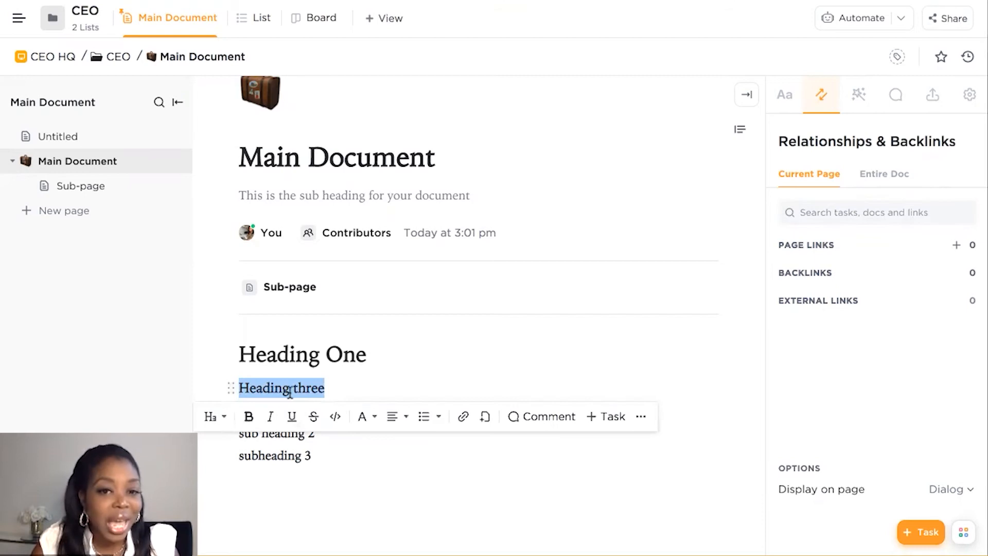
click(607, 416)
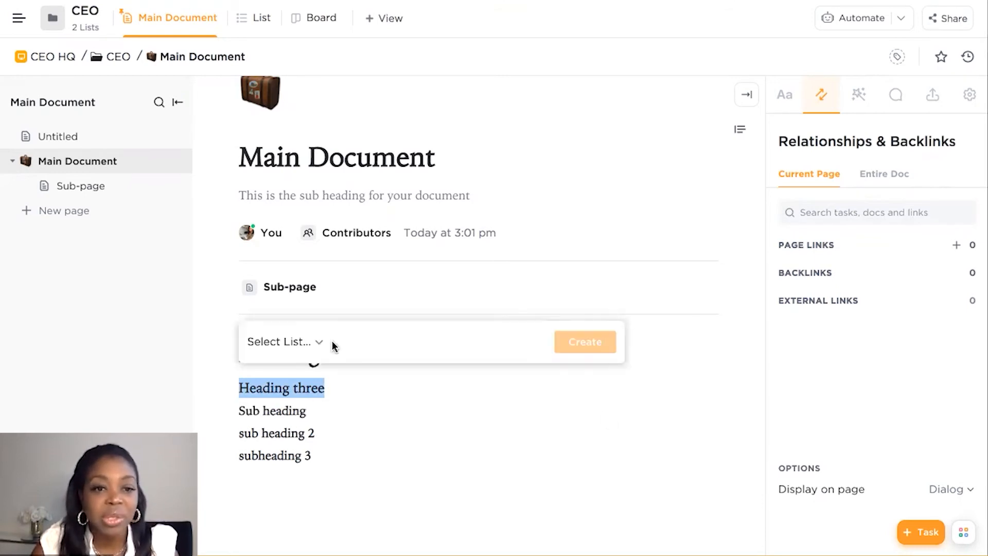
click(315, 345)
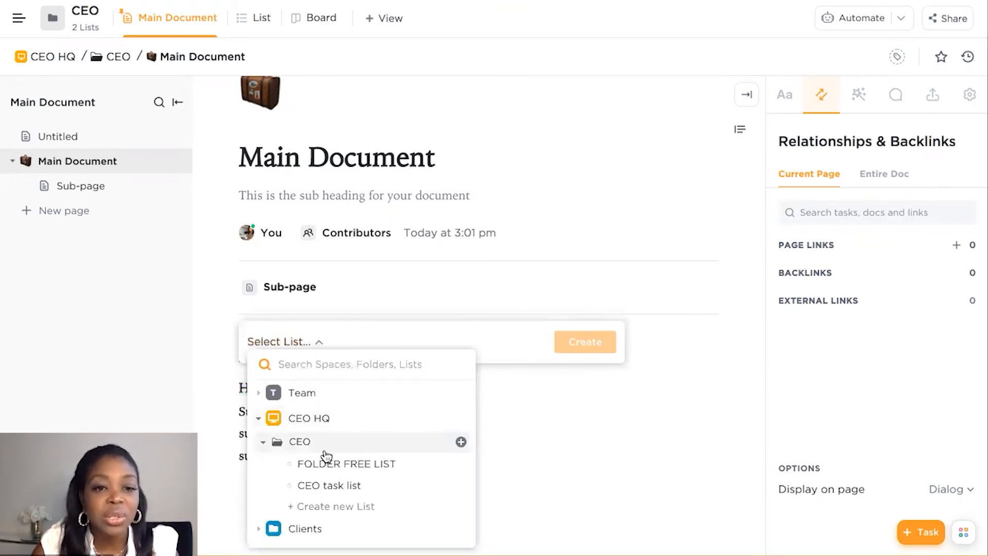
click(326, 487)
click(593, 341)
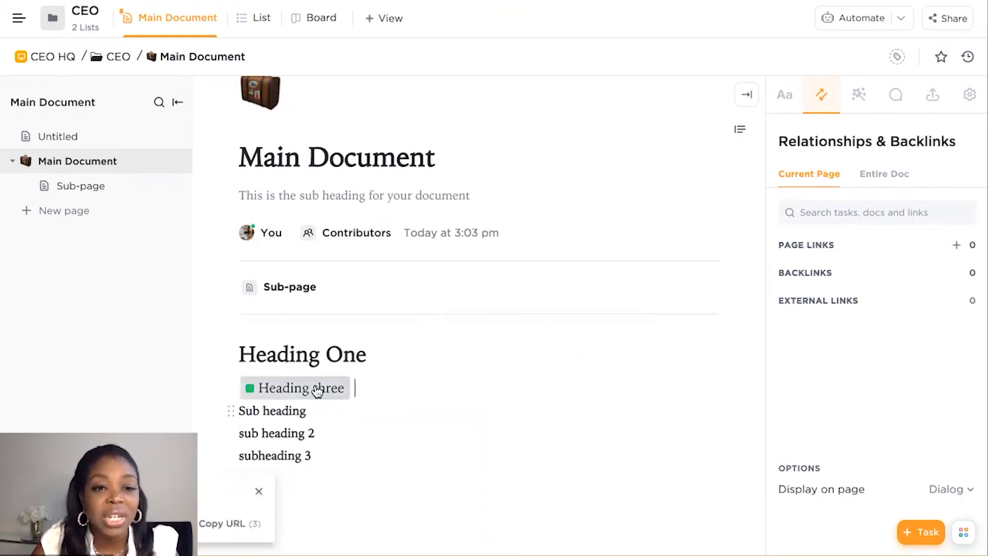
View the Heading three task from its mention on the page, close it, and check which page link types can be added
click(316, 387)
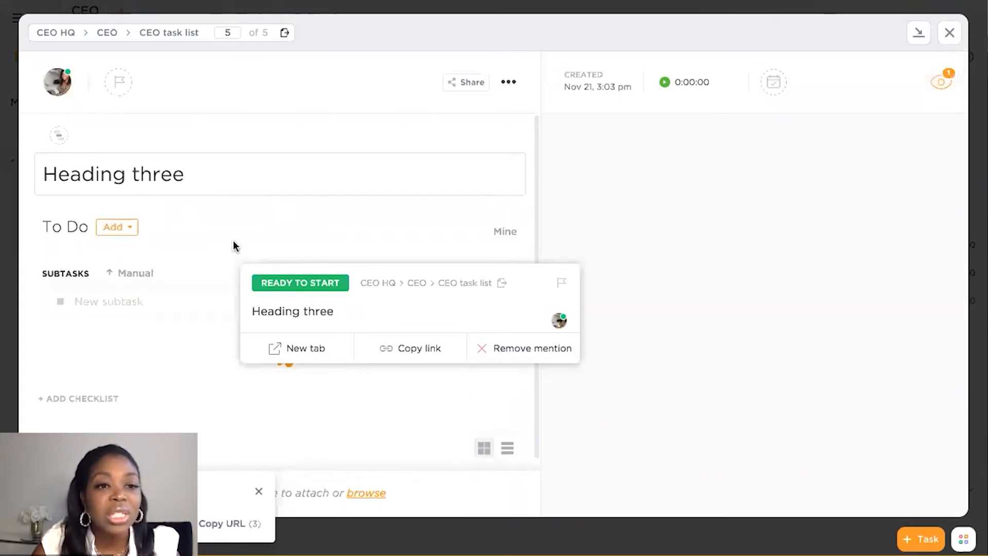
click(950, 34)
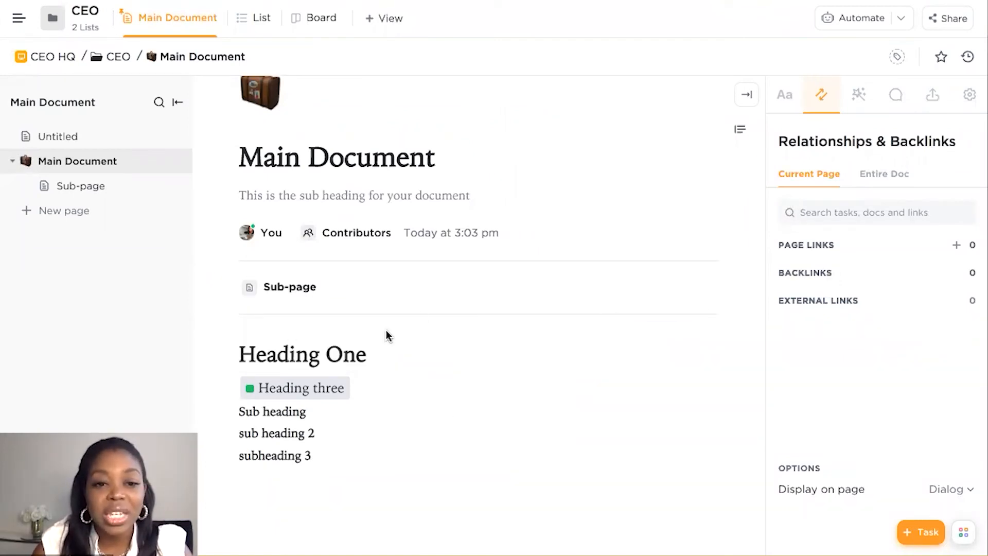
mouse_move(307, 388)
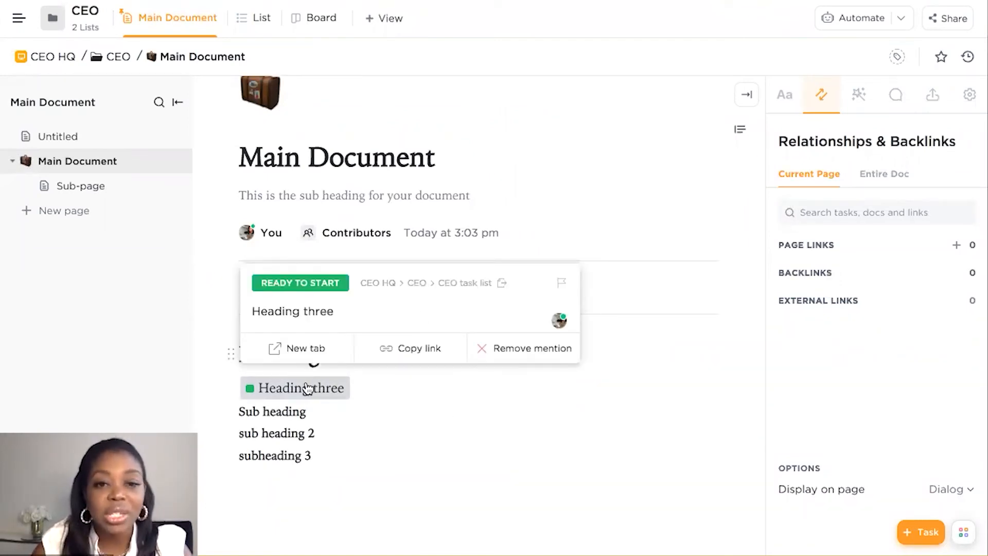
click(955, 246)
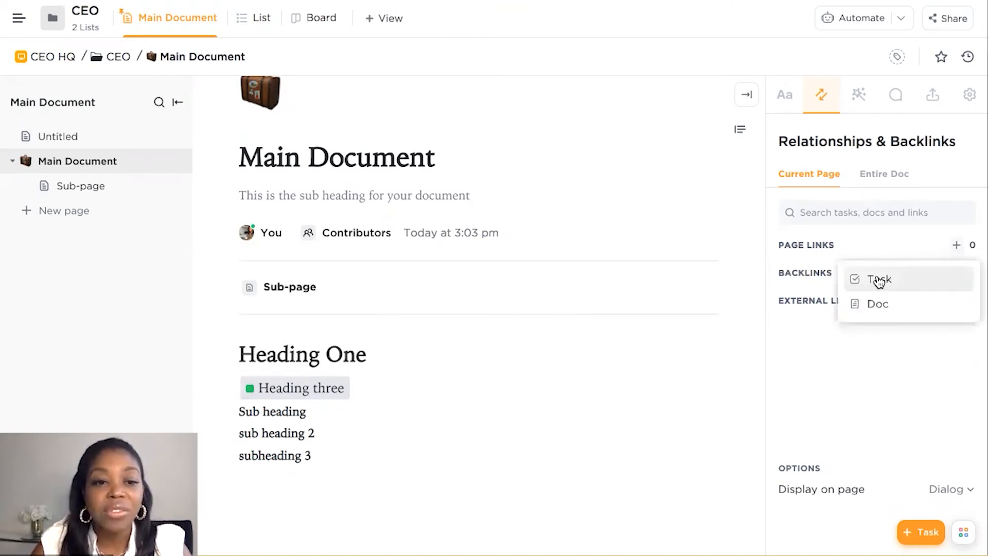
click(288, 401)
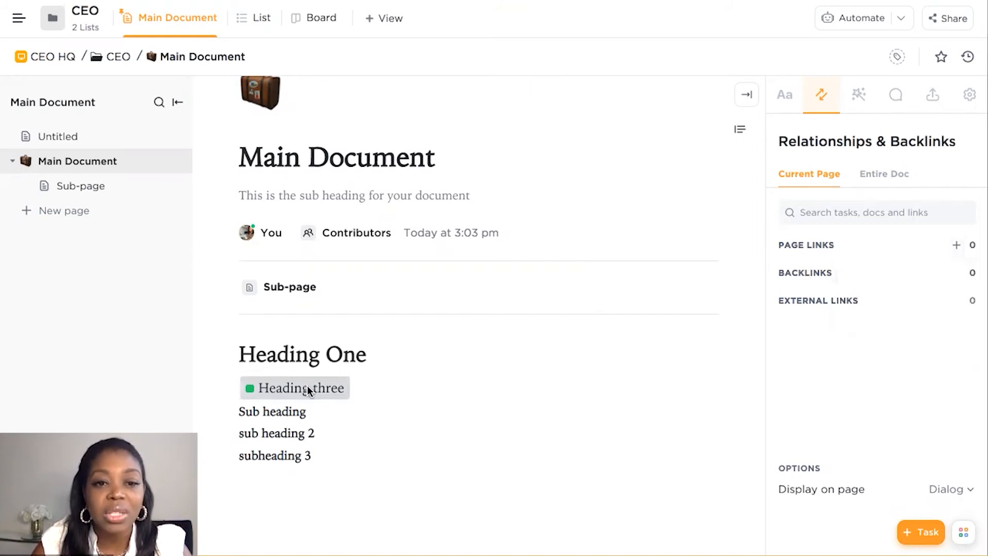
Reopen the Heading three task and follow its Docs mention to look through the linked Main Document
click(307, 386)
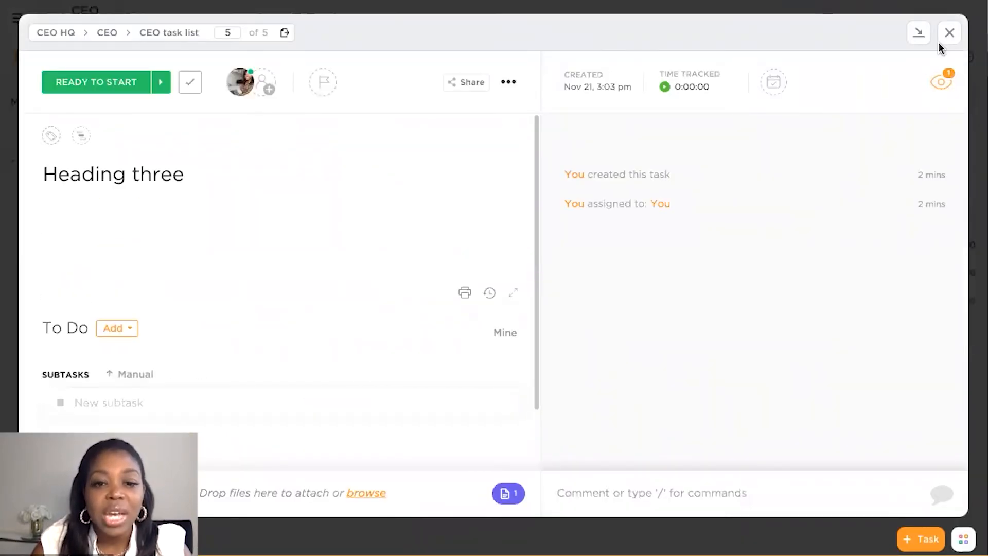
click(509, 494)
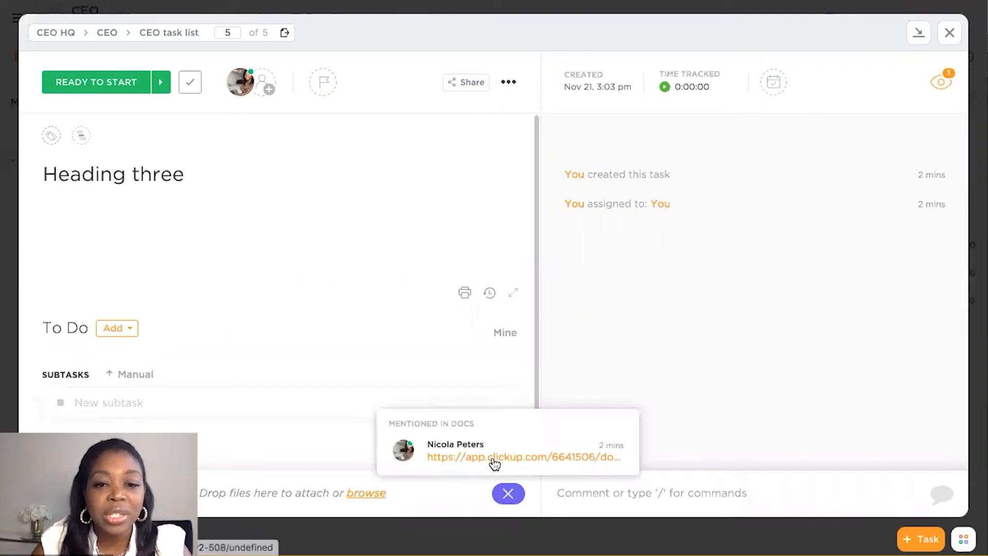
click(493, 458)
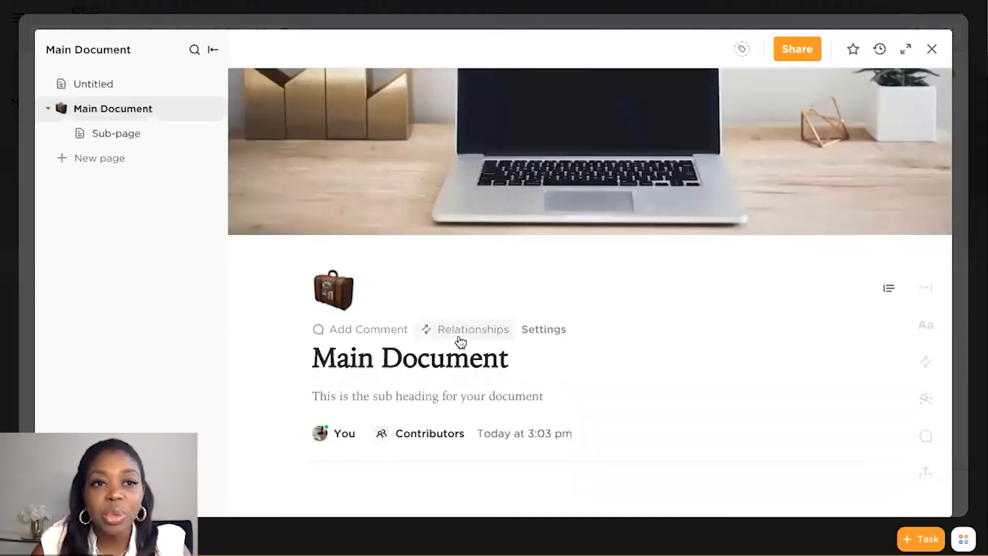
scroll(459, 335, down, 6)
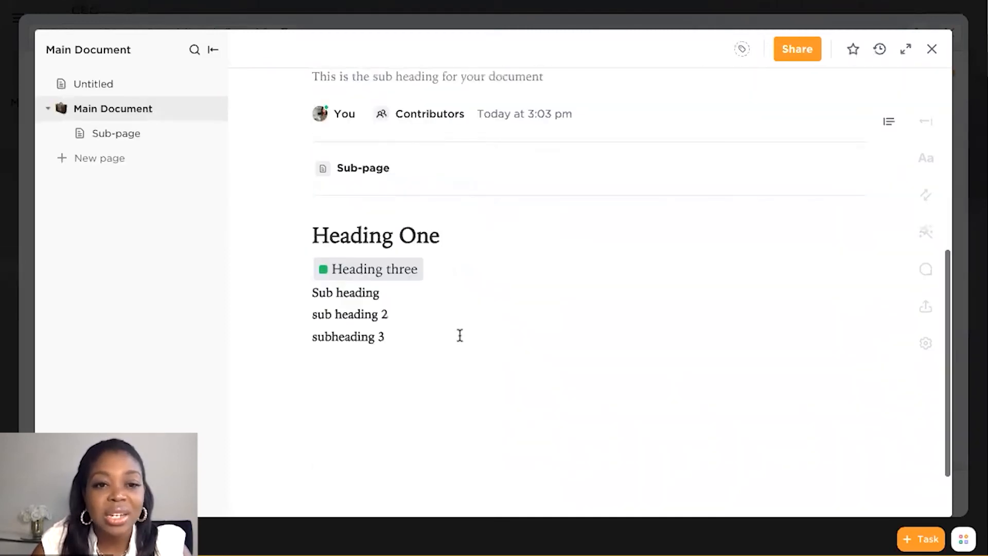
scroll(459, 334, up, 5)
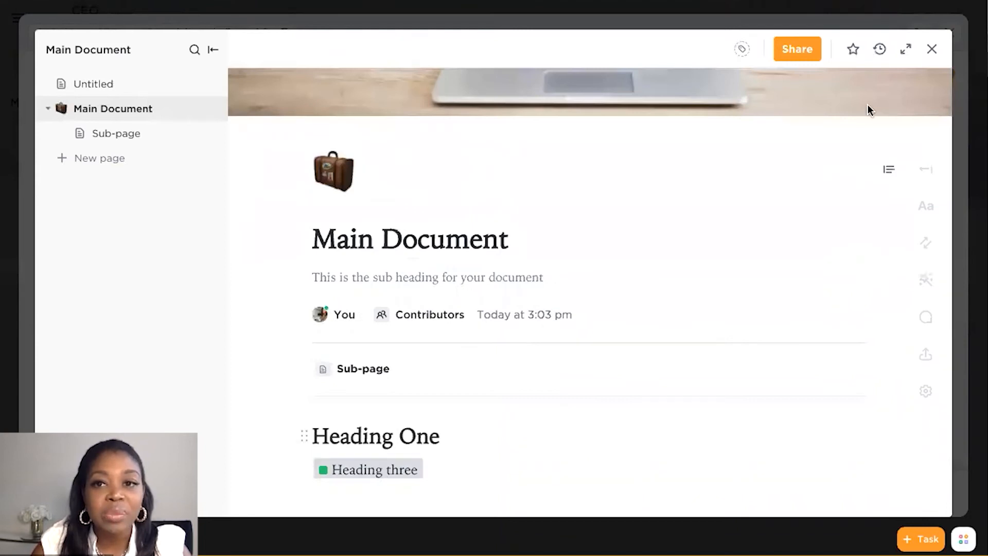
Expand the linked Doc to full screen, look through it, and close both the Doc and the Heading three task
click(905, 52)
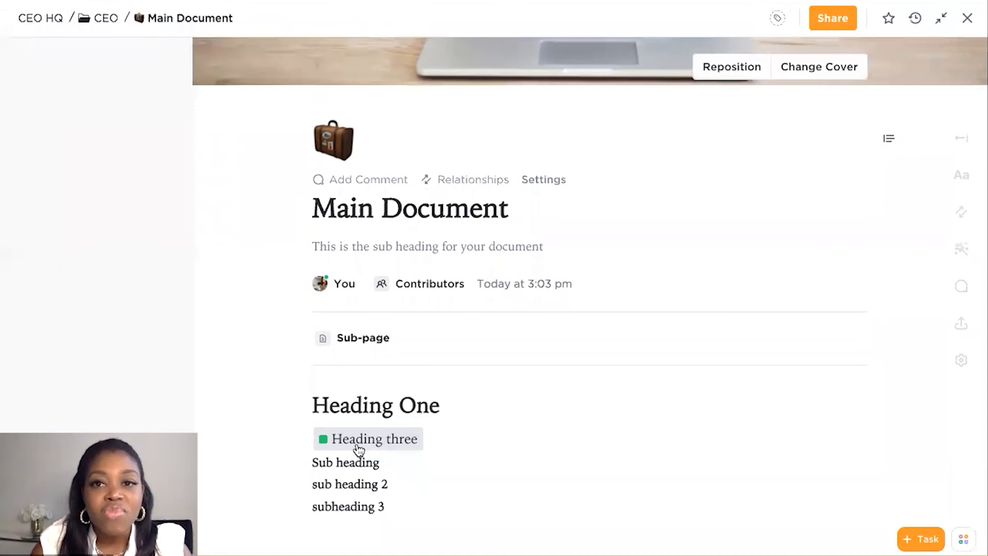
scroll(355, 443, down, 3)
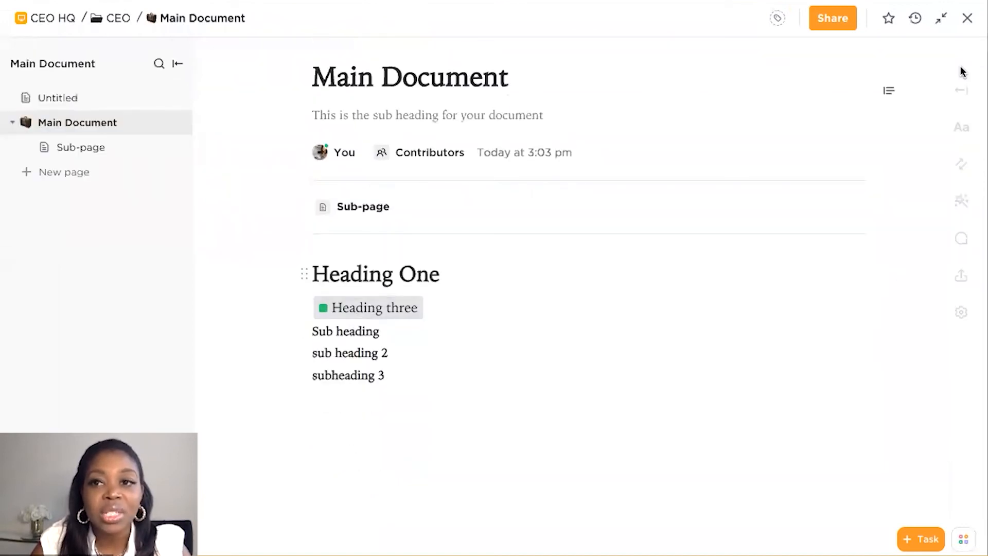
scroll(770, 311, up, 5)
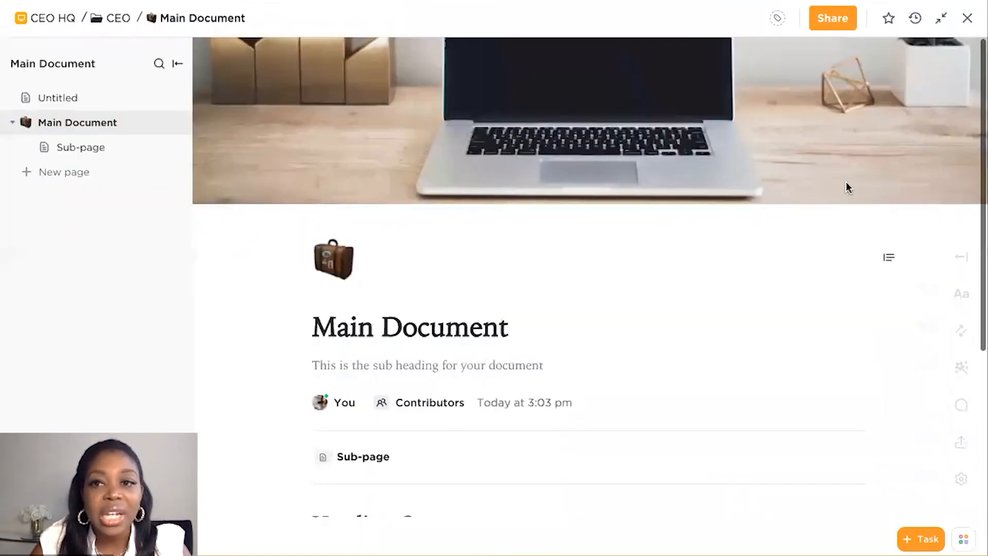
click(969, 18)
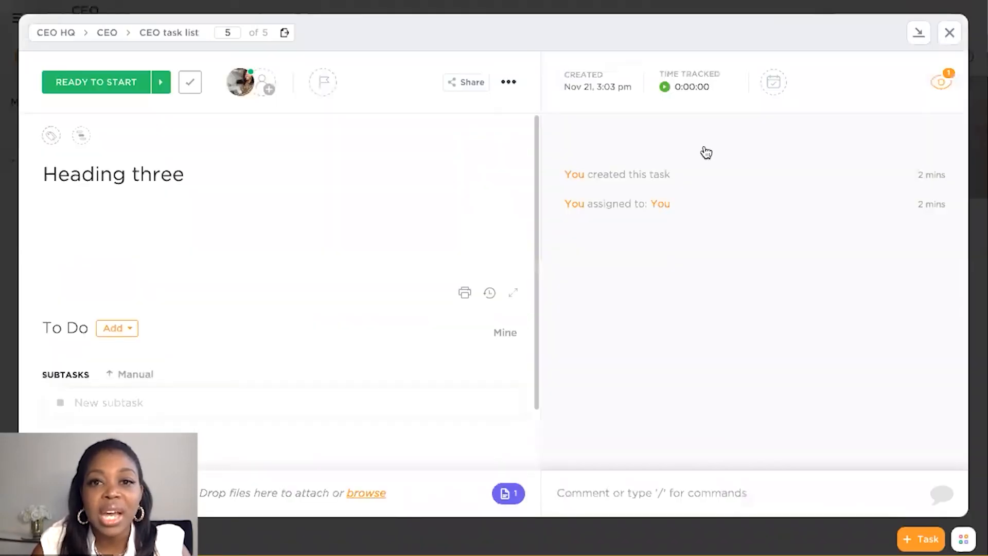
click(951, 34)
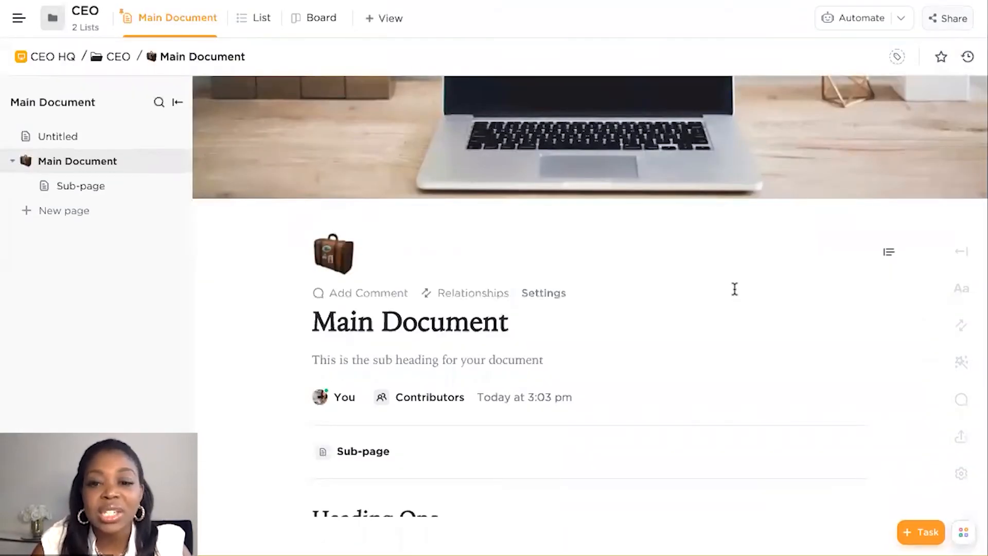
Return to the page's relationships and backlinks and examine the page links, backlinks, external links and search
scroll(735, 288, down, 3)
scroll(717, 326, up, 1)
scroll(618, 319, down, 4)
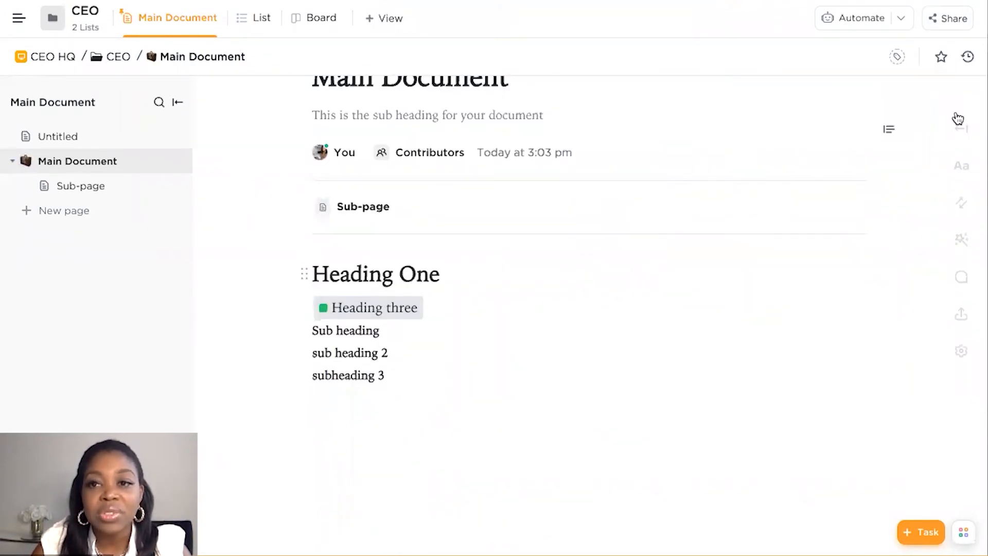
click(961, 128)
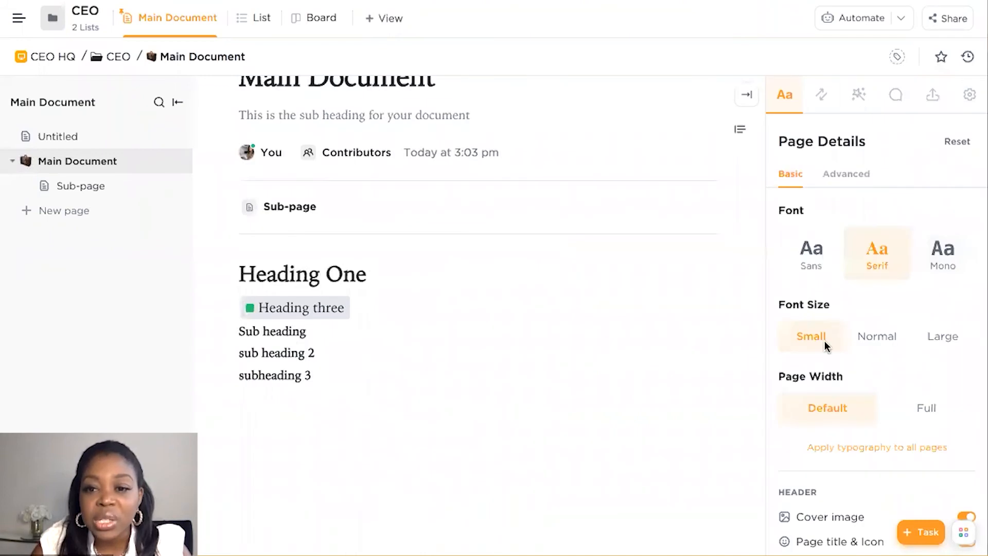
click(821, 93)
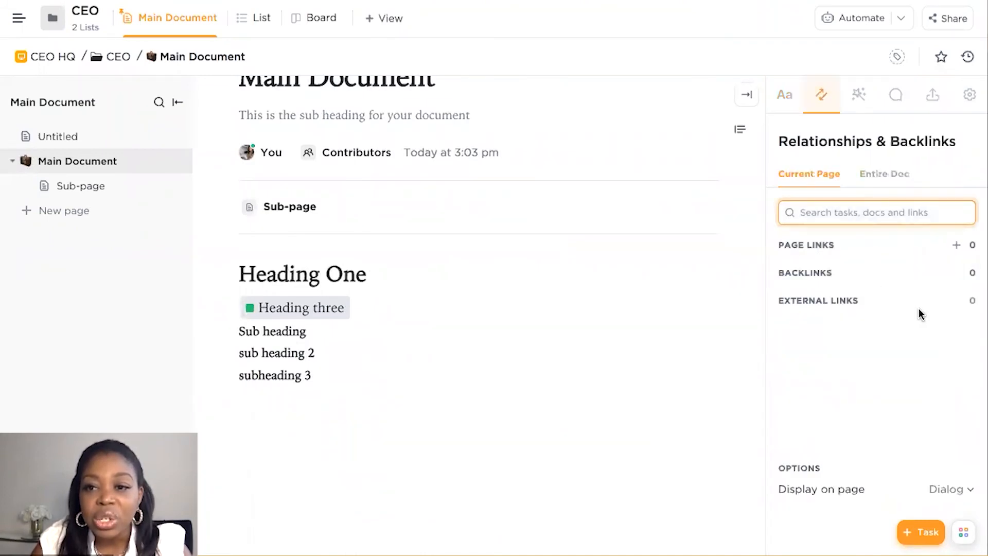
click(956, 305)
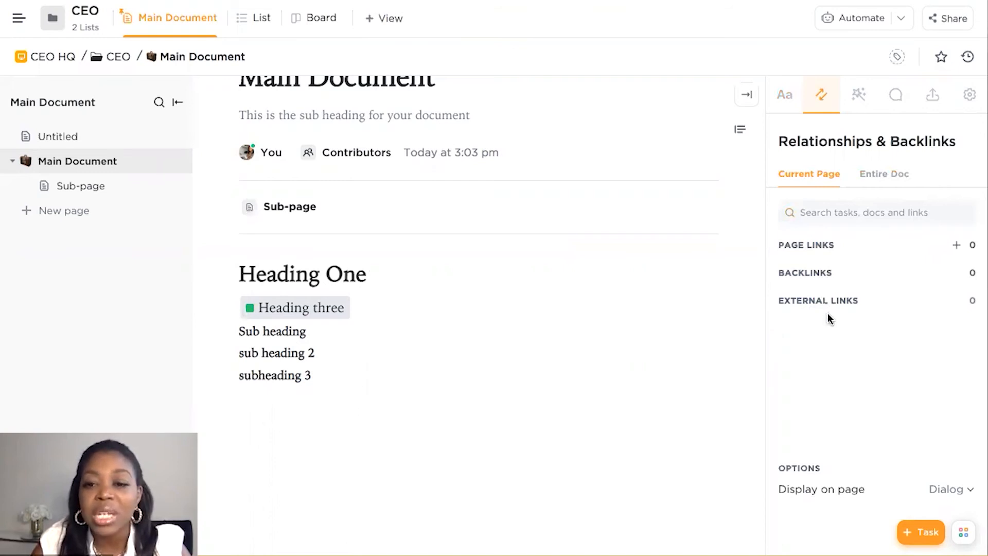
click(811, 212)
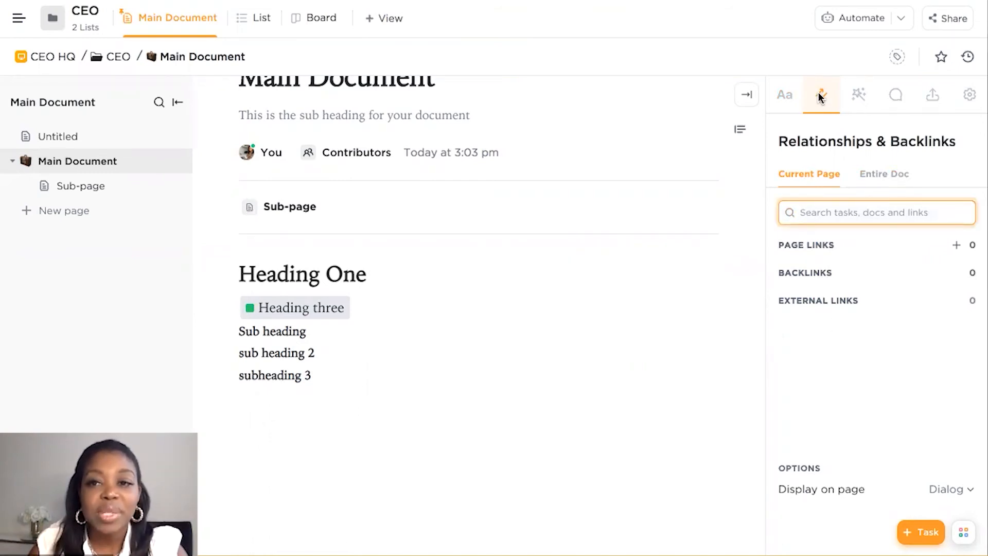
Browse the Doc template categories, expand Project Management, and look at the options for saving or updating a template
click(858, 94)
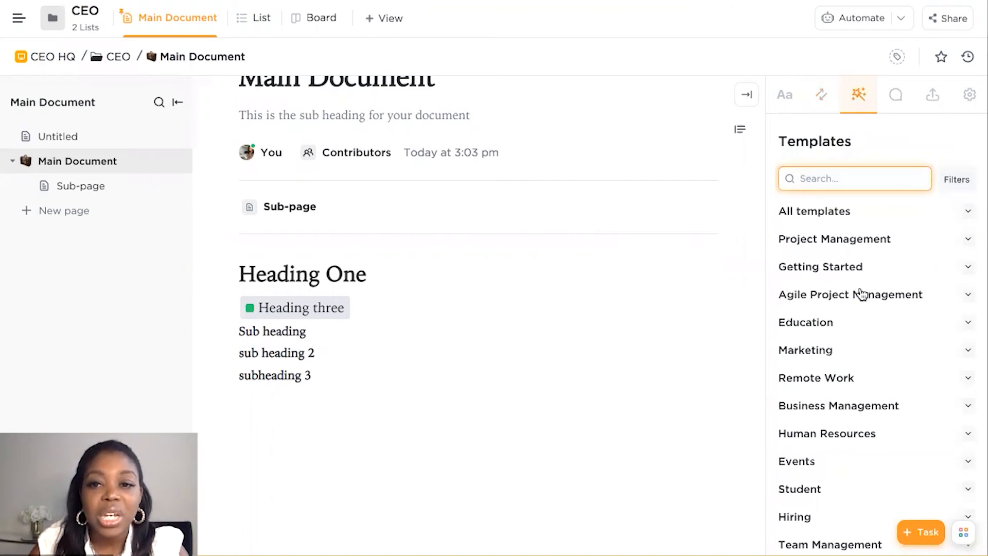
click(967, 242)
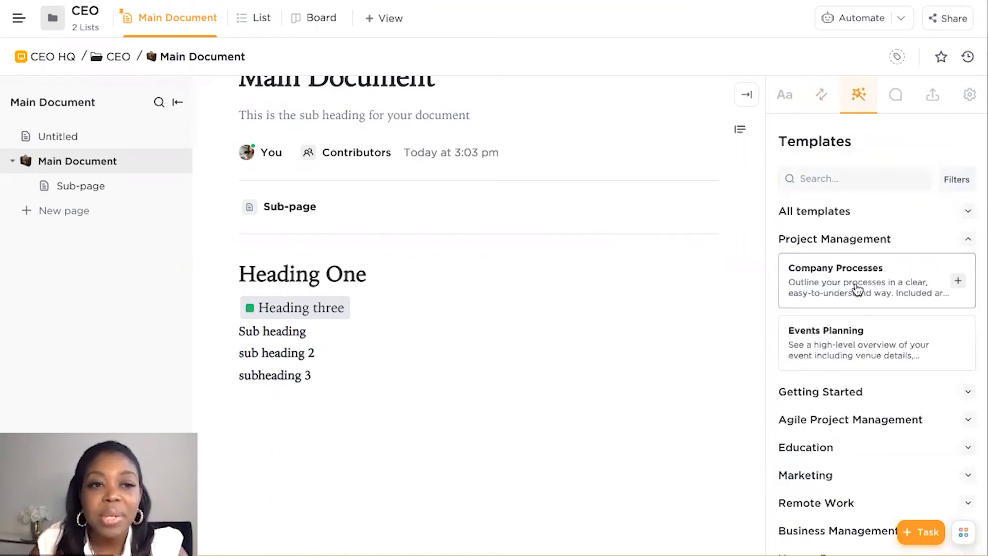
scroll(856, 288, down, 10)
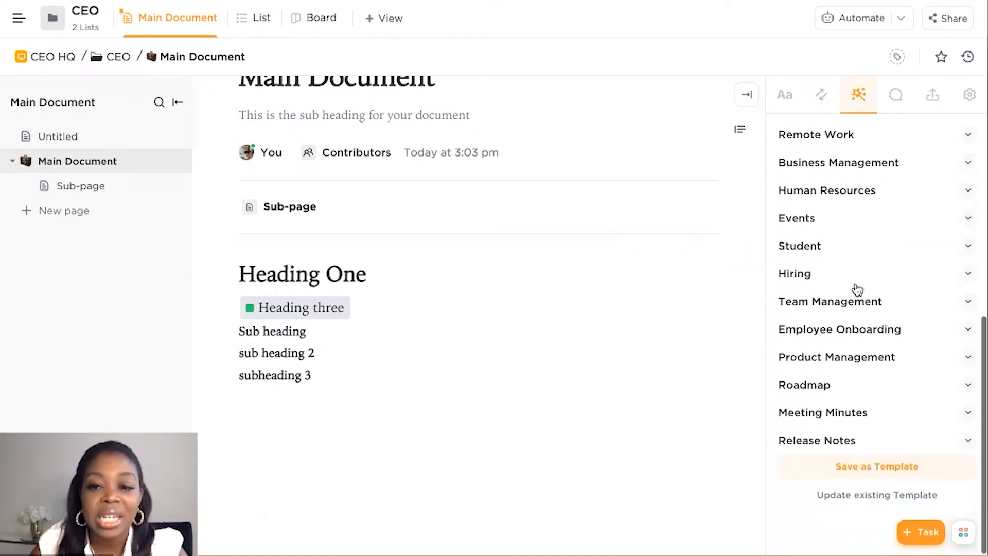
scroll(857, 291, down, 1)
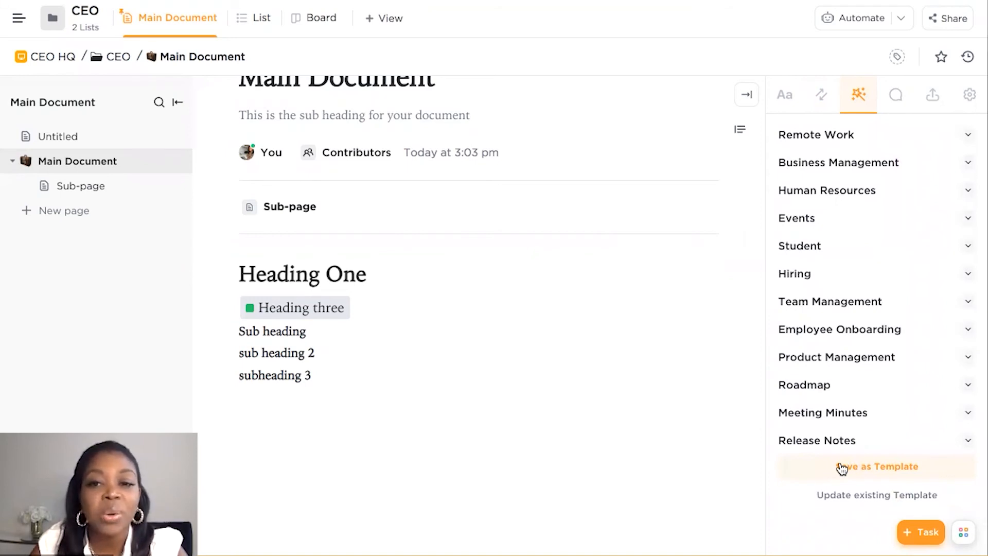
scroll(916, 331, up, 10)
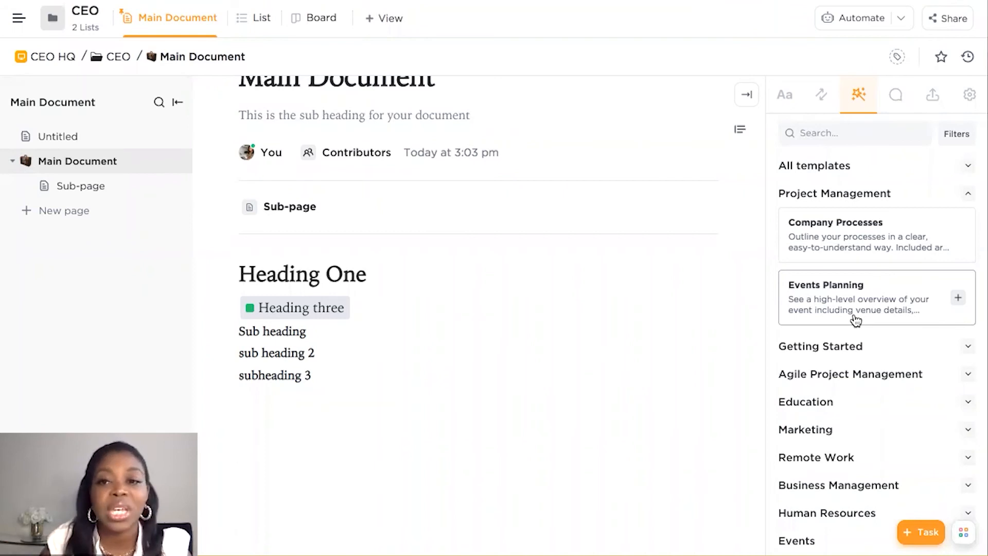
View the page's comments, and look through the export formats, export options and import formats
click(896, 98)
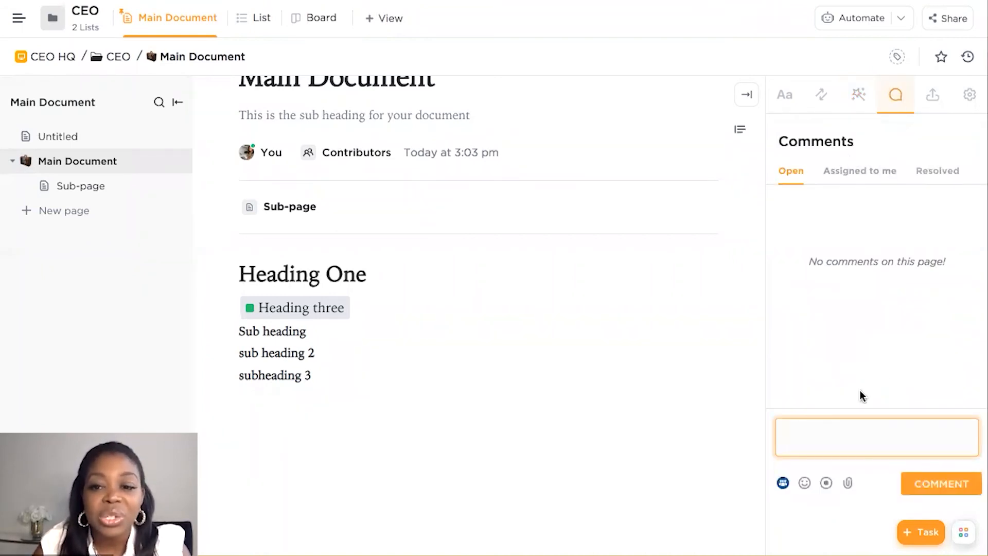
click(933, 95)
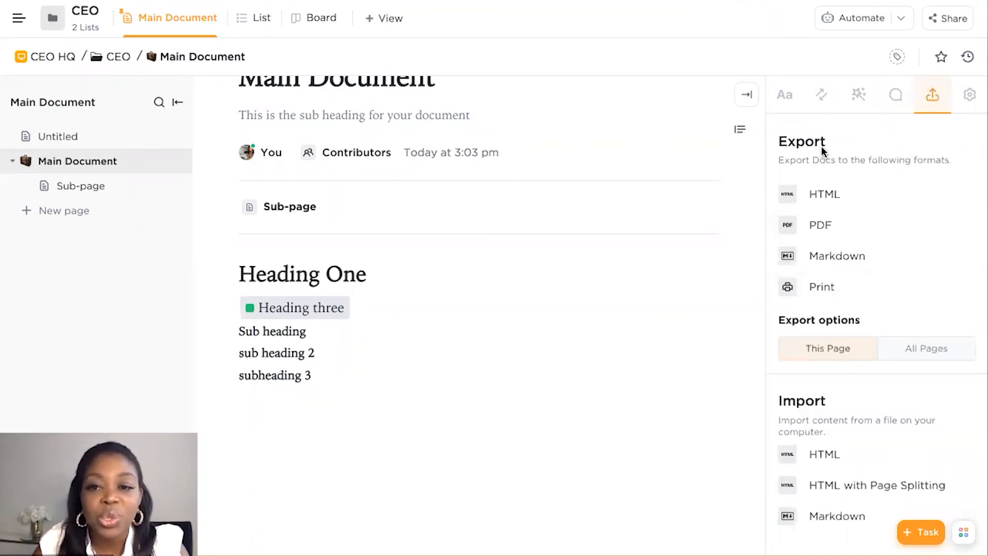
scroll(833, 264, down, 1)
scroll(833, 264, up, 1)
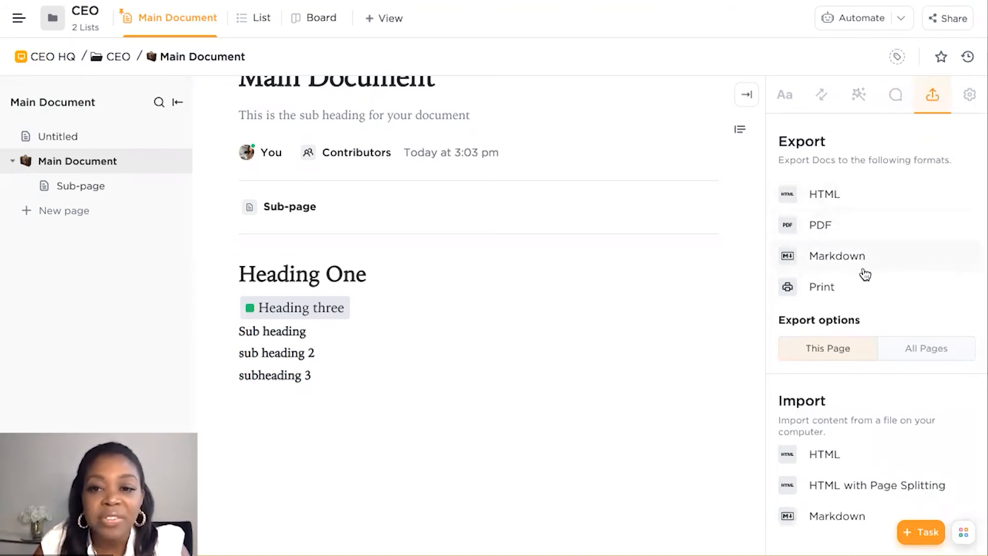
scroll(882, 280, down, 1)
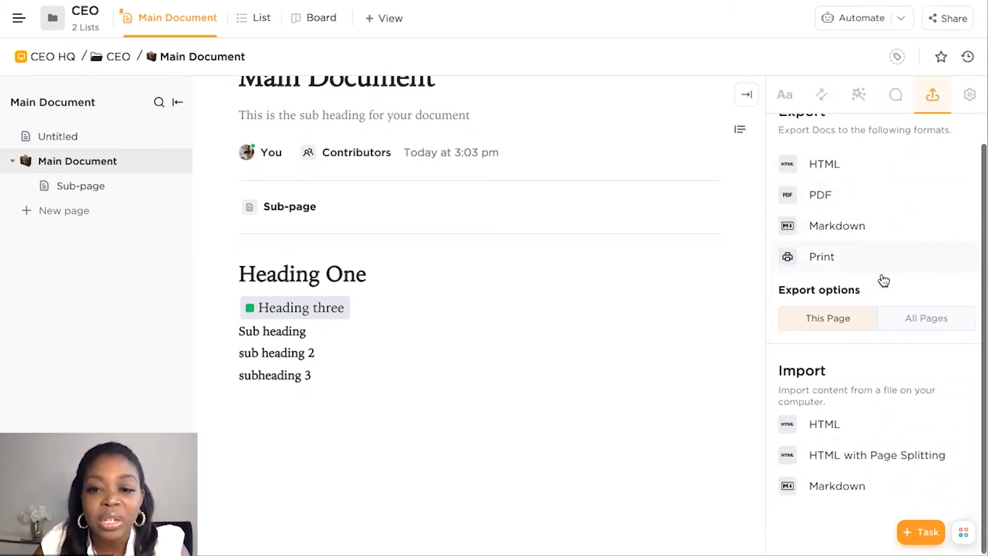
Look through the Doc settings, and create and apply the tag "main doc" to the Main Document
click(969, 95)
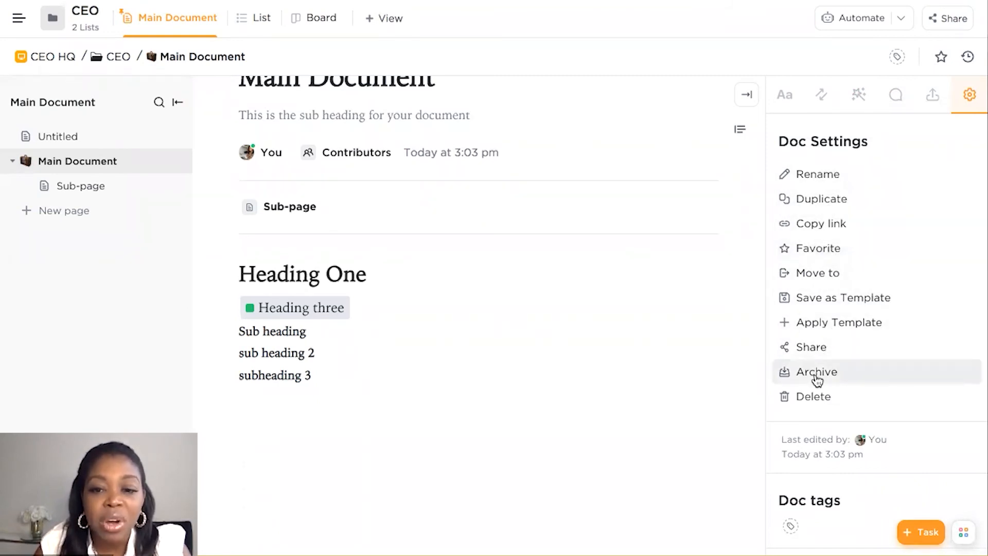
click(791, 526)
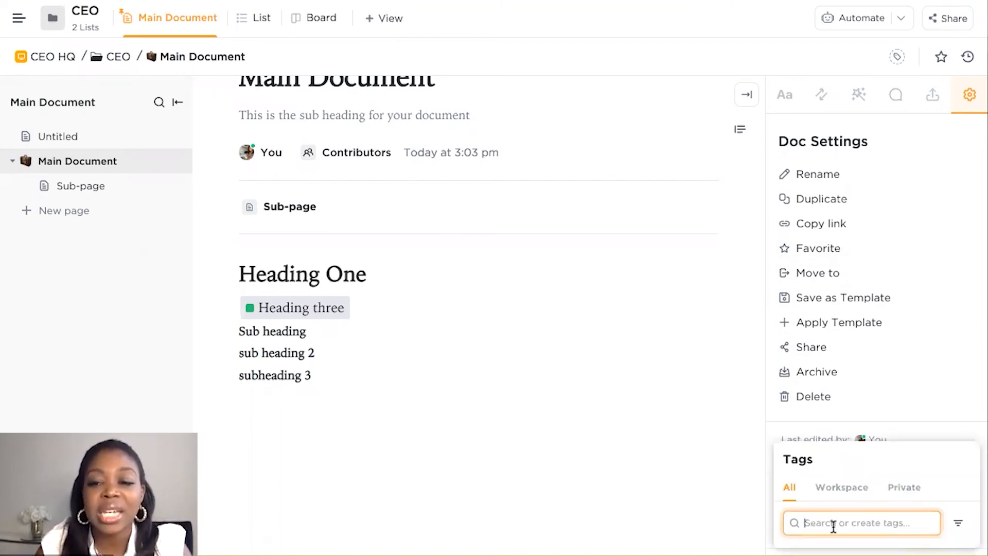
text(main doc)
key(Return)
click(695, 439)
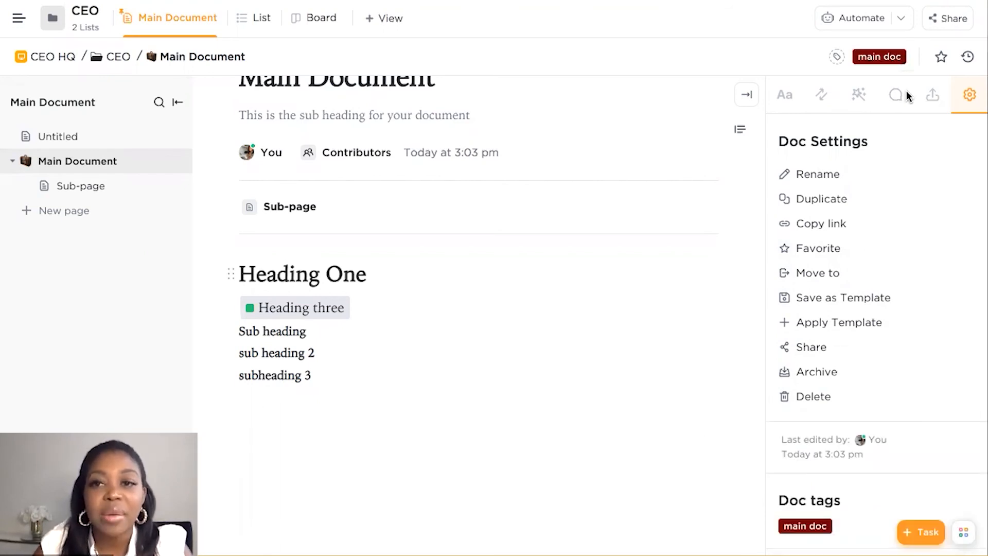
scroll(605, 377, up, 2)
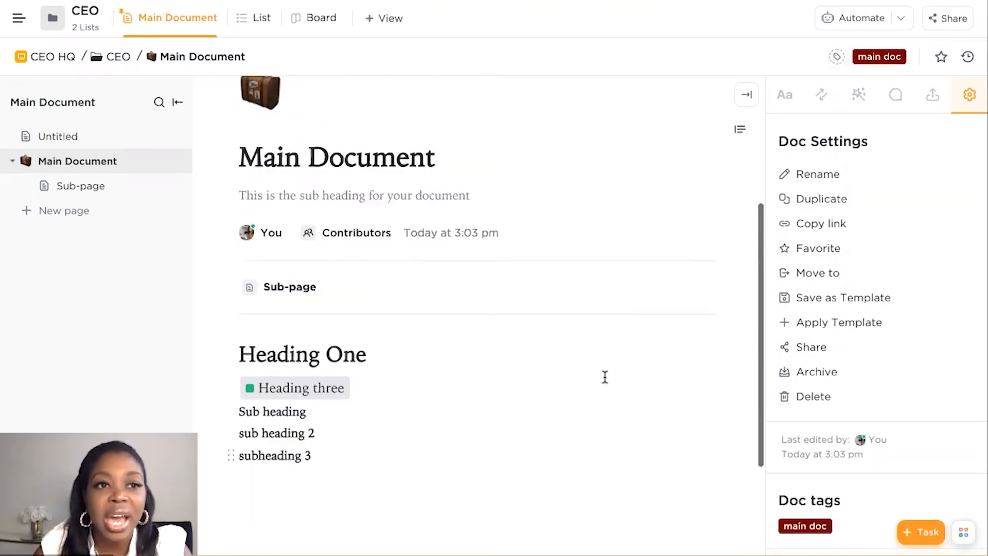
scroll(605, 377, up, 2)
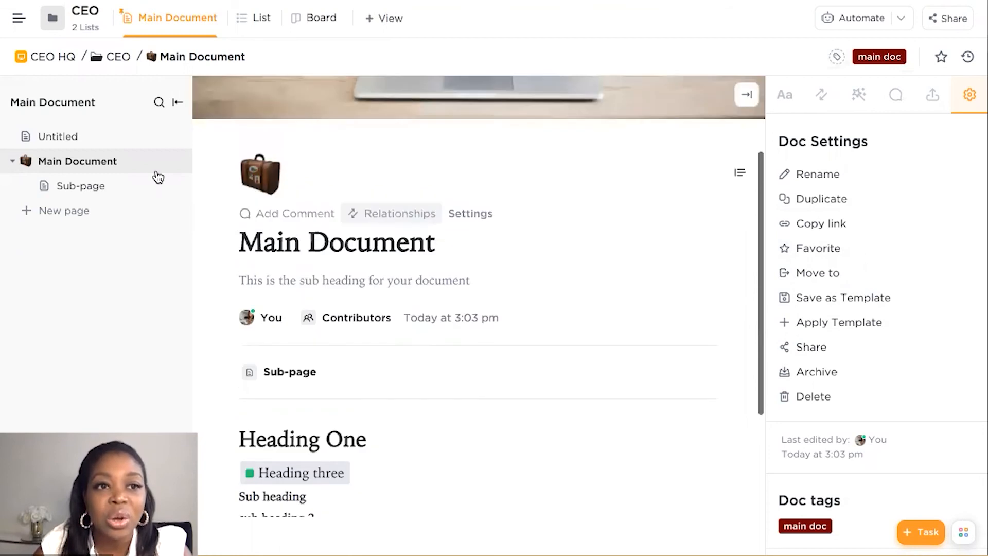
Leave the Doc for the CEO HQ space and open the workspace's list of all Docs
click(47, 58)
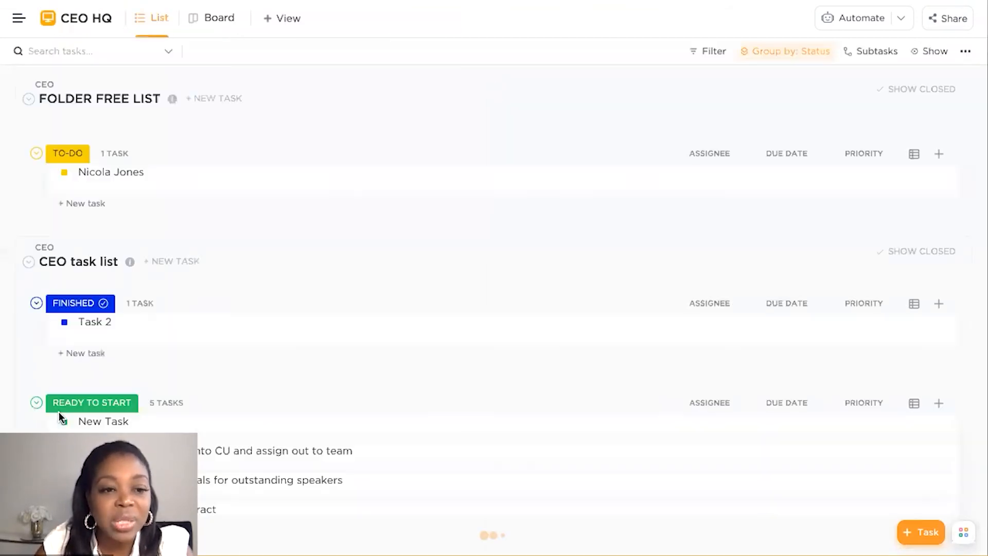
click(21, 22)
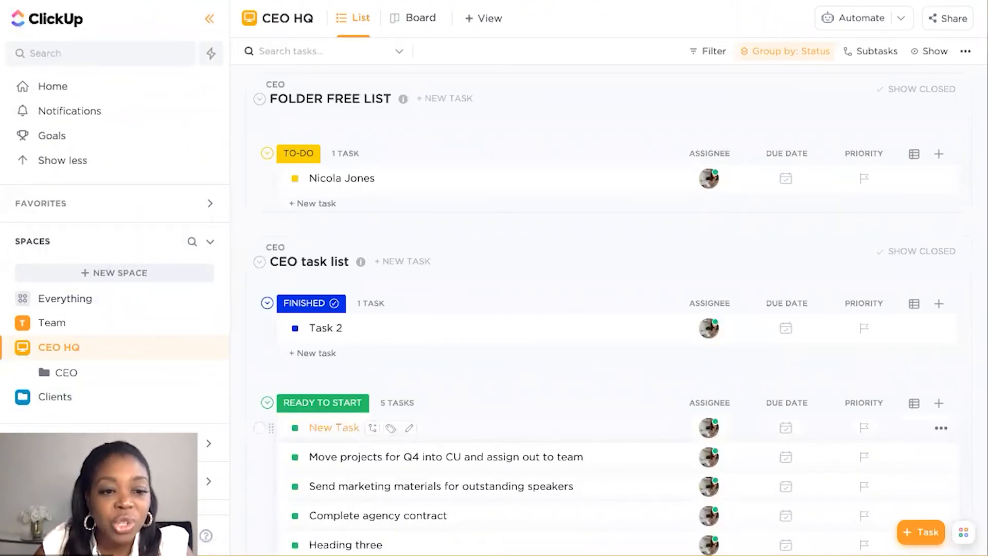
click(103, 481)
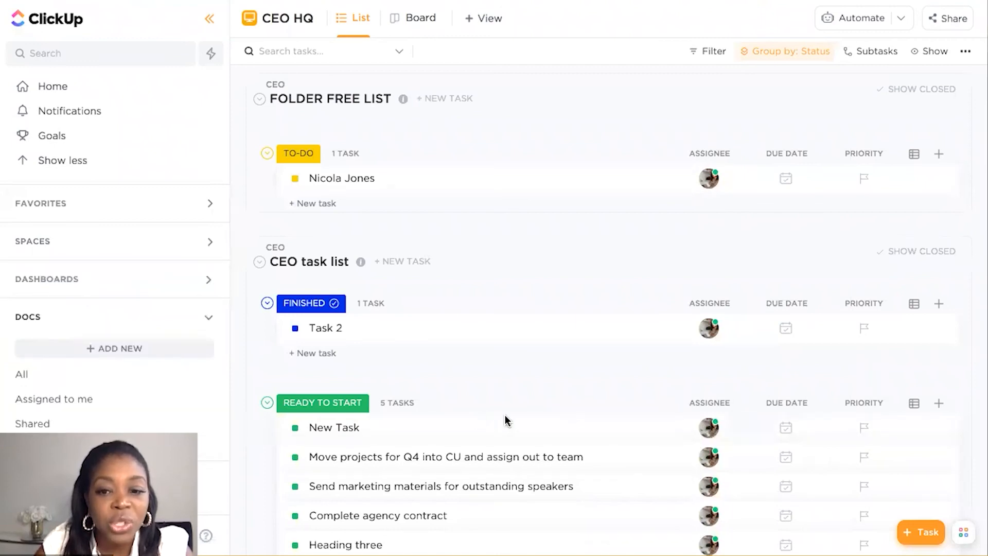
click(26, 383)
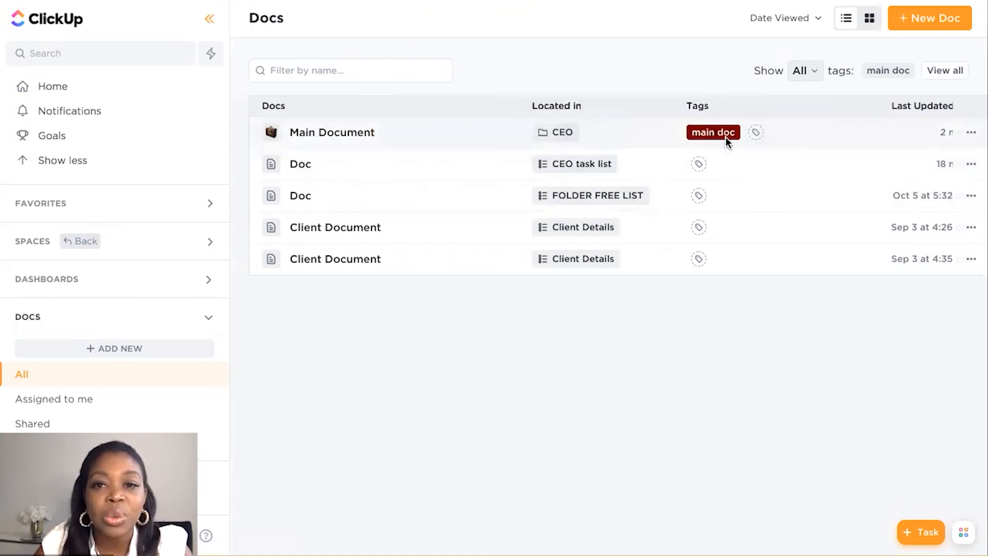
Examine the Docs list's location, tag, date and sharing columns, and the actions available for Main Document
scroll(818, 137, right, 10)
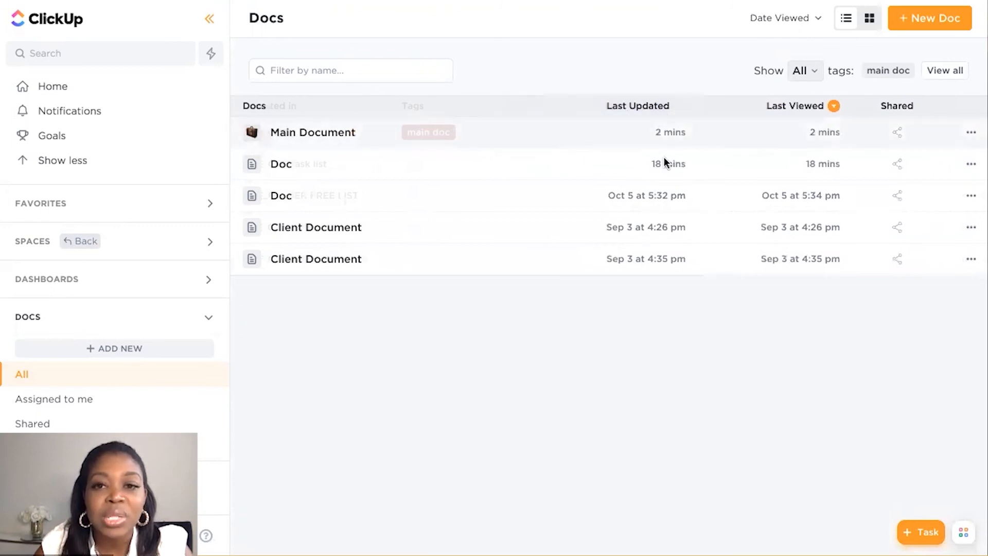
scroll(786, 208, right, 1)
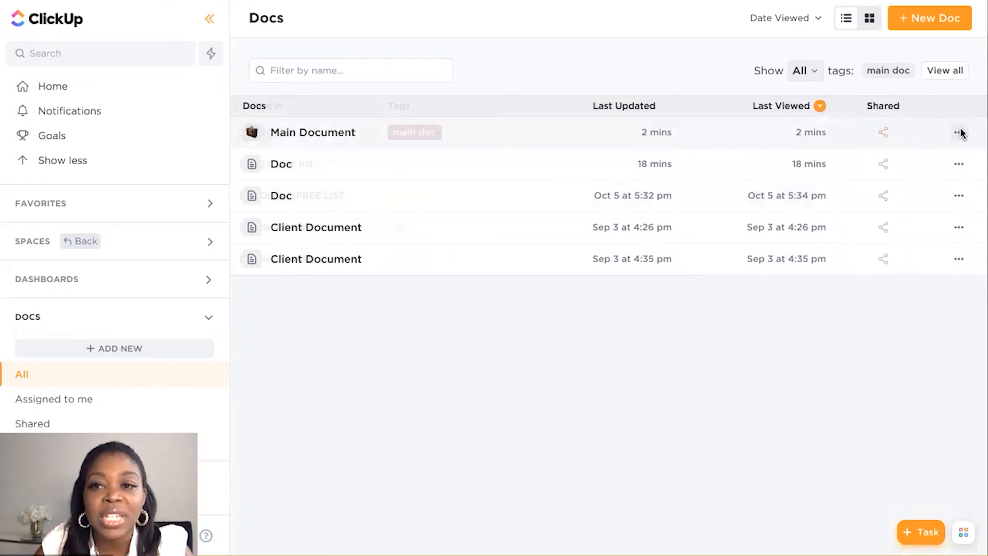
click(959, 132)
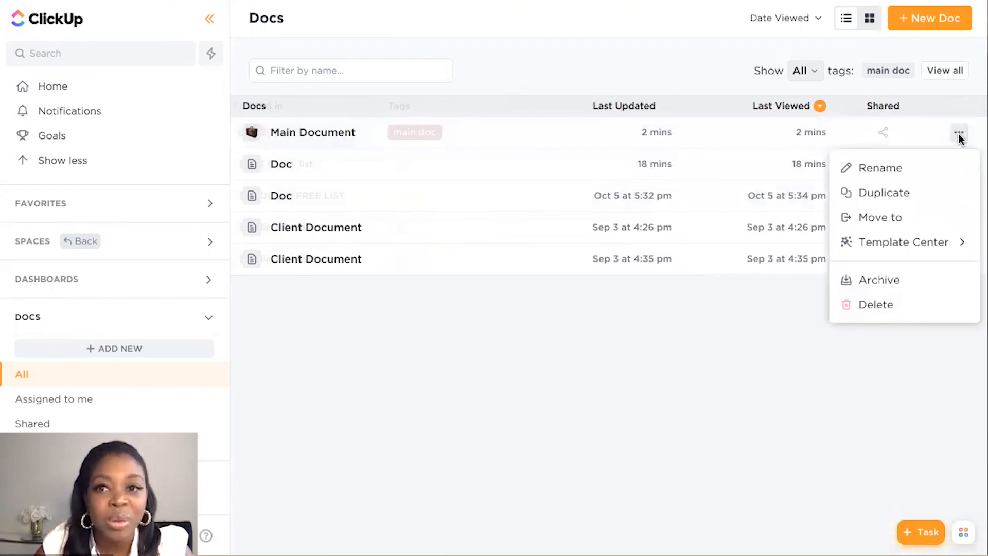
click(612, 392)
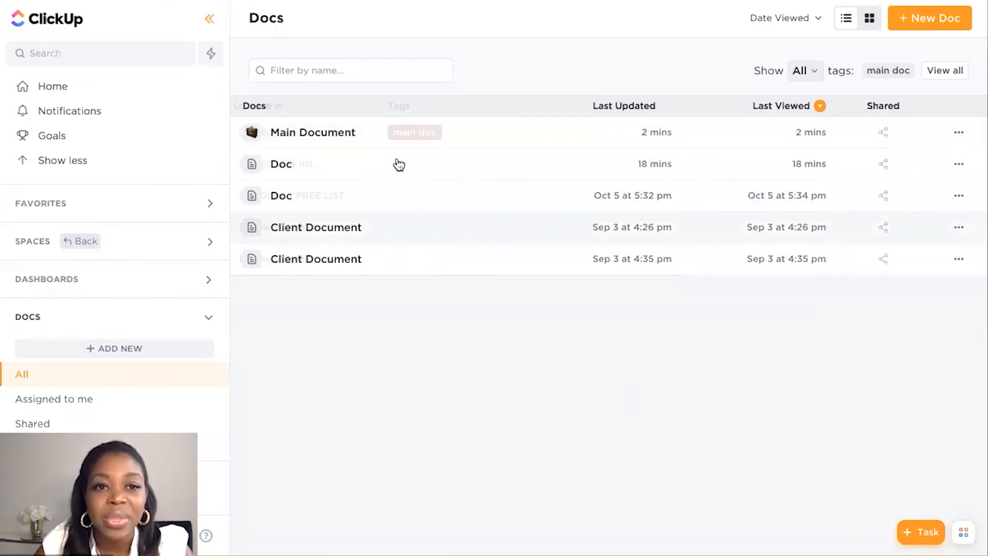
Open Main Document from the Docs list, look through its page, and close it
click(312, 135)
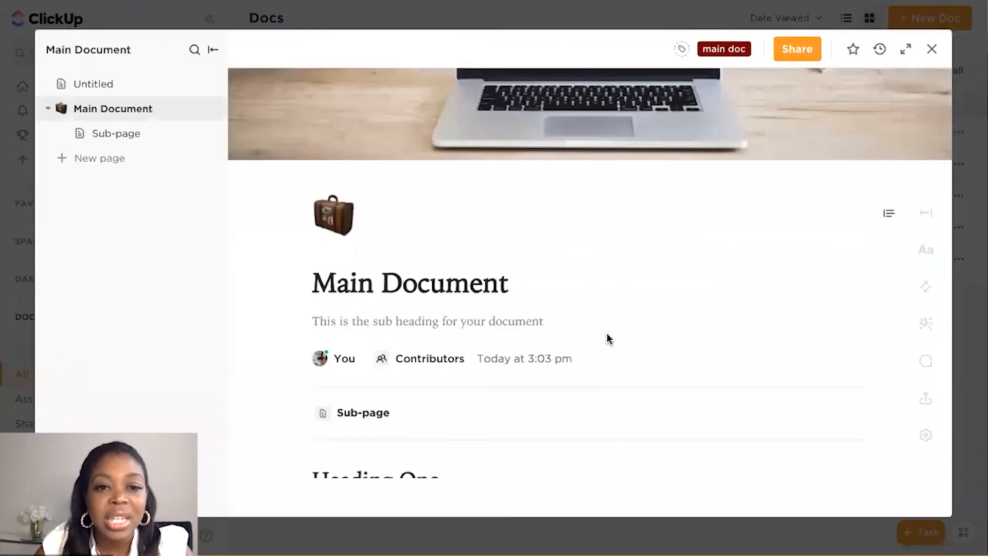
scroll(607, 334, down, 3)
scroll(607, 333, up, 4)
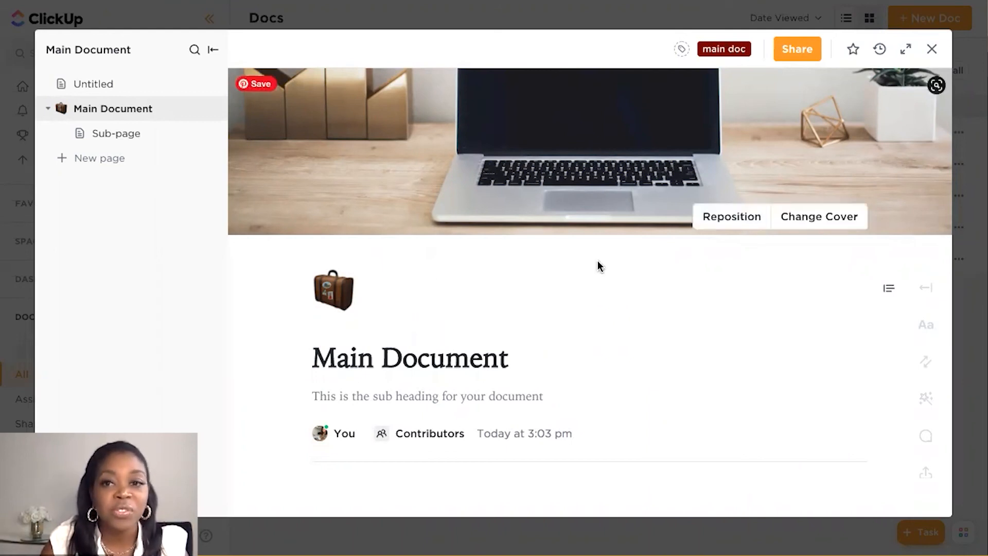
click(932, 49)
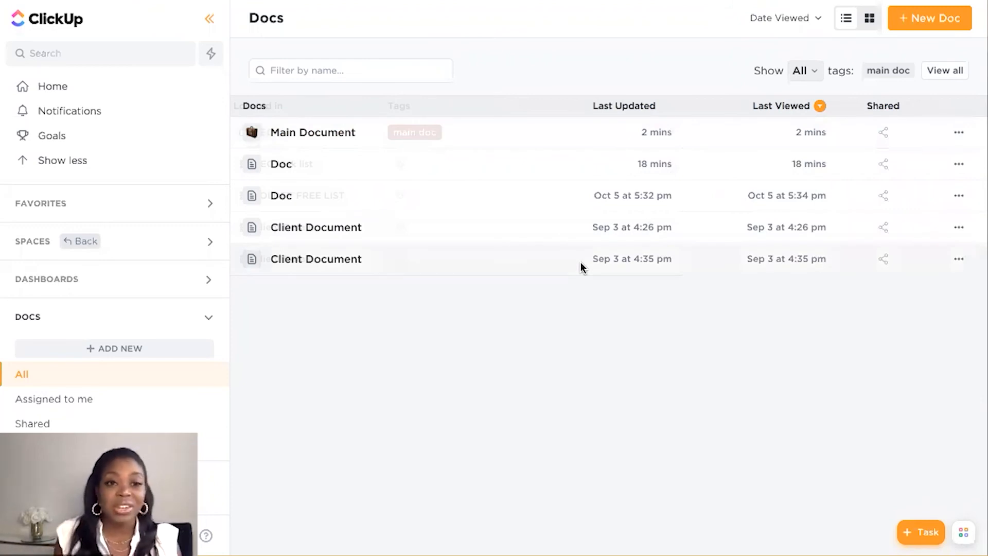